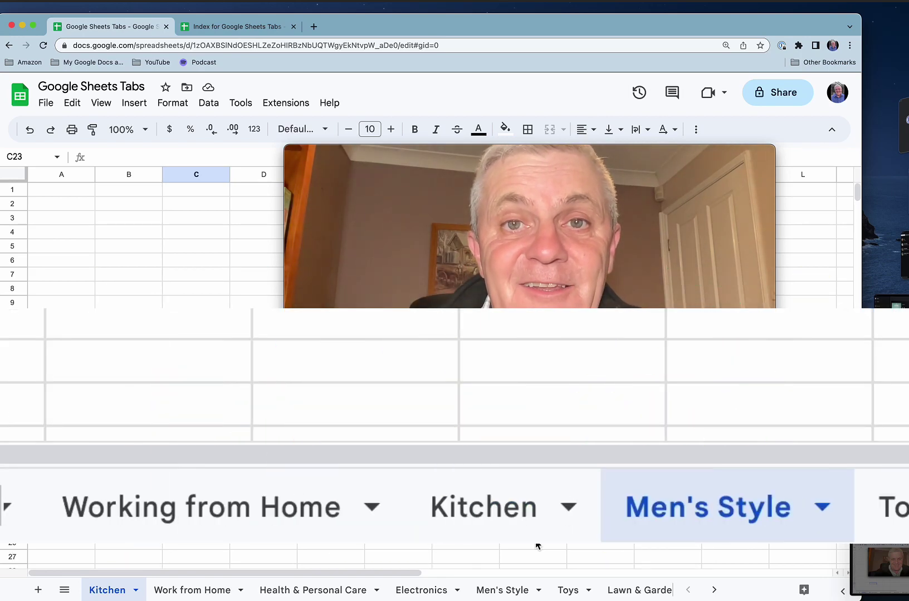
# Browse the Work from Home, Health & Personal Care and Electronics sheets.
pyautogui.click(193, 592)
pyautogui.click(310, 593)
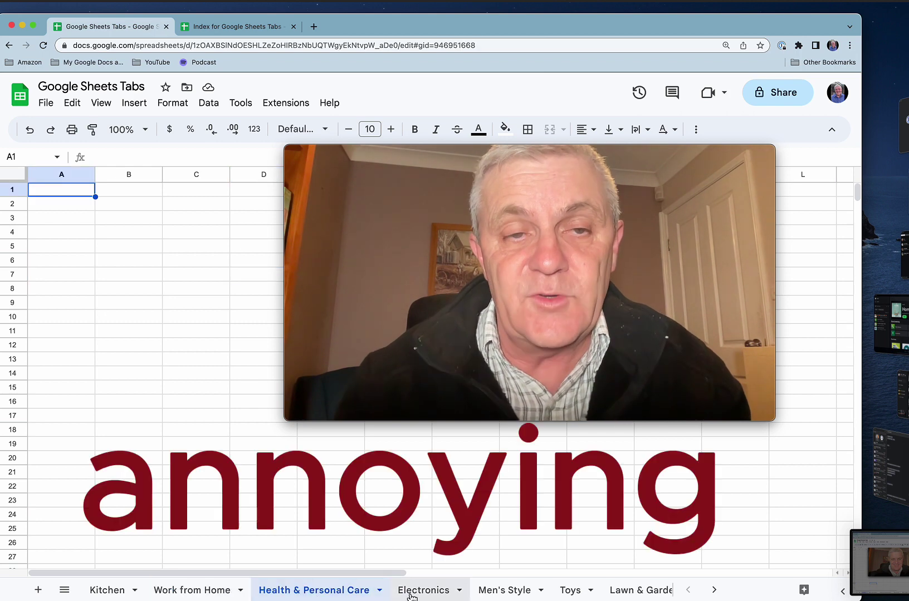
pyautogui.click(411, 594)
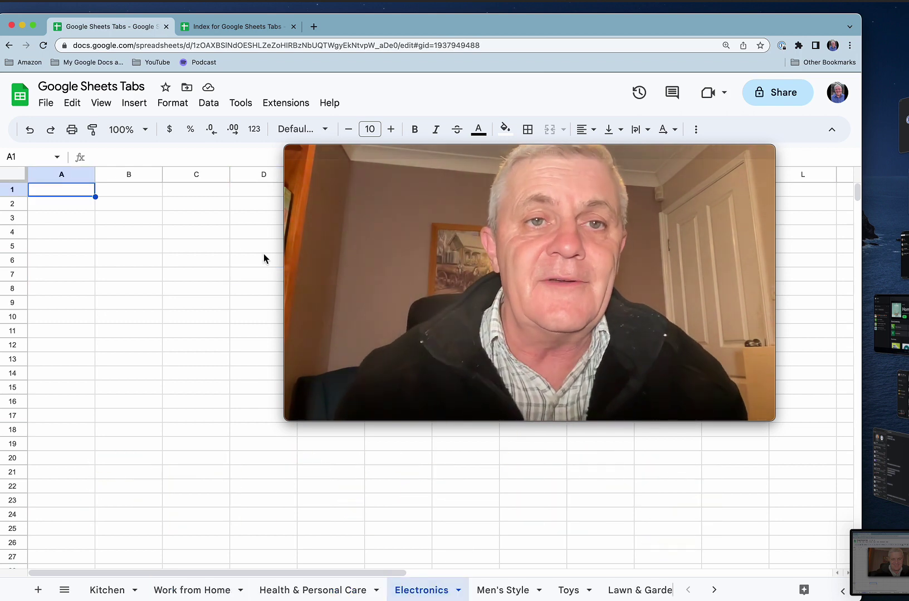
# In the Index workbook, follow the Men's Style link to its sheet.
pyautogui.click(233, 29)
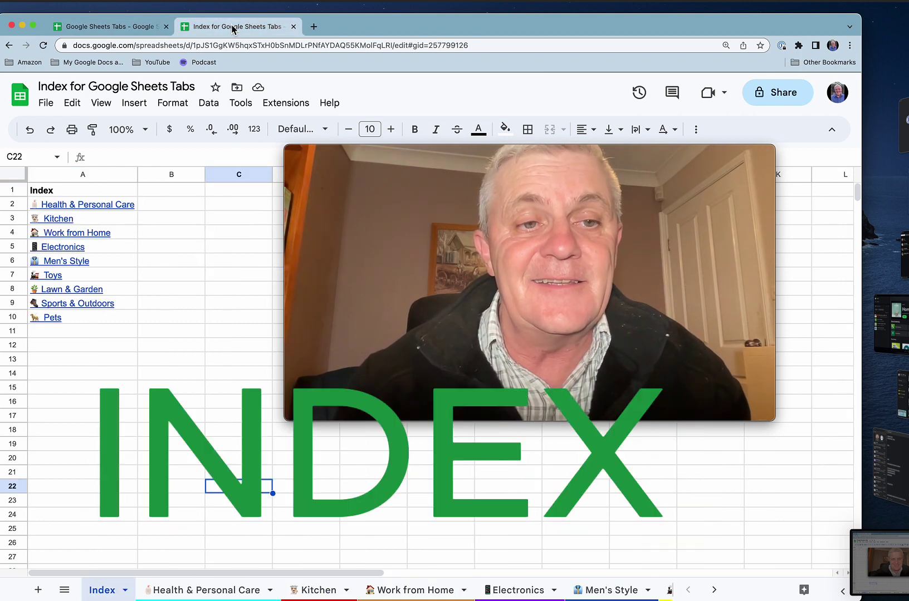
pyautogui.click(68, 262)
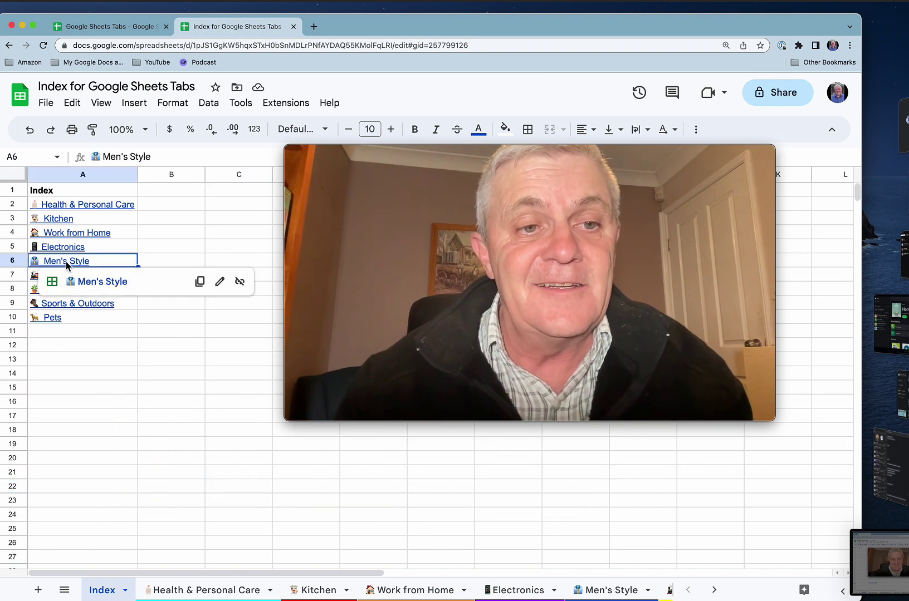
pyautogui.click(103, 287)
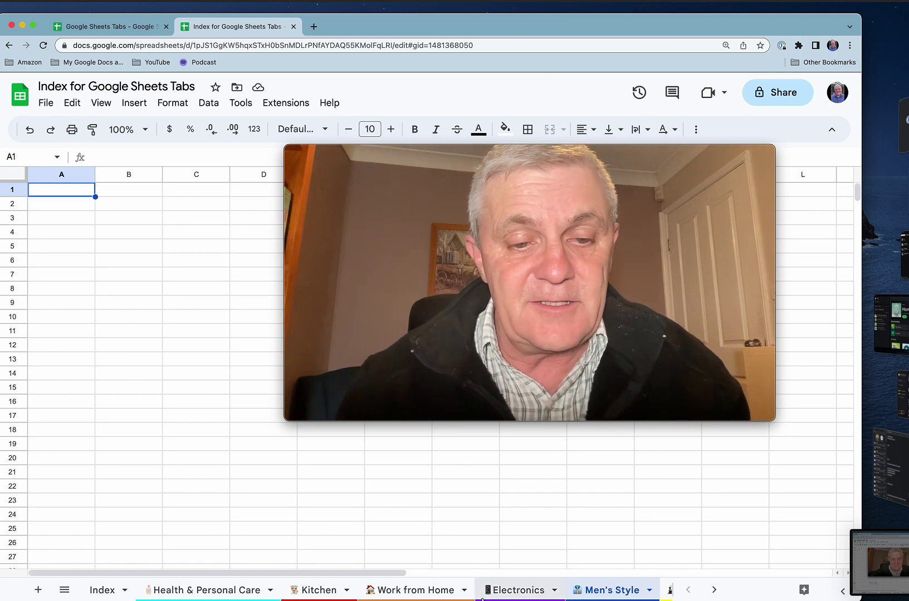
# Return to the Index sheet and follow the Pets link.
pyautogui.click(103, 591)
pyautogui.moveTo(64, 317)
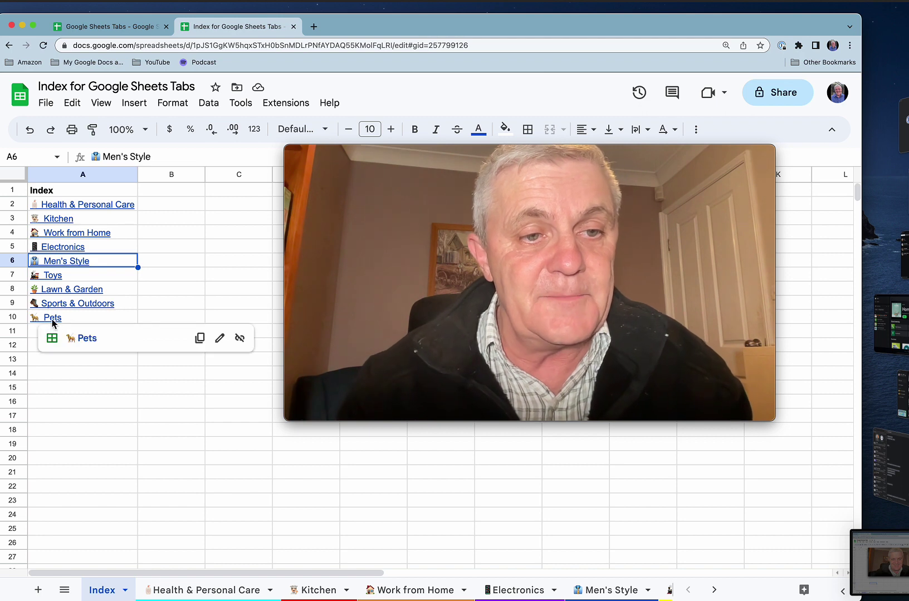
pyautogui.click(88, 339)
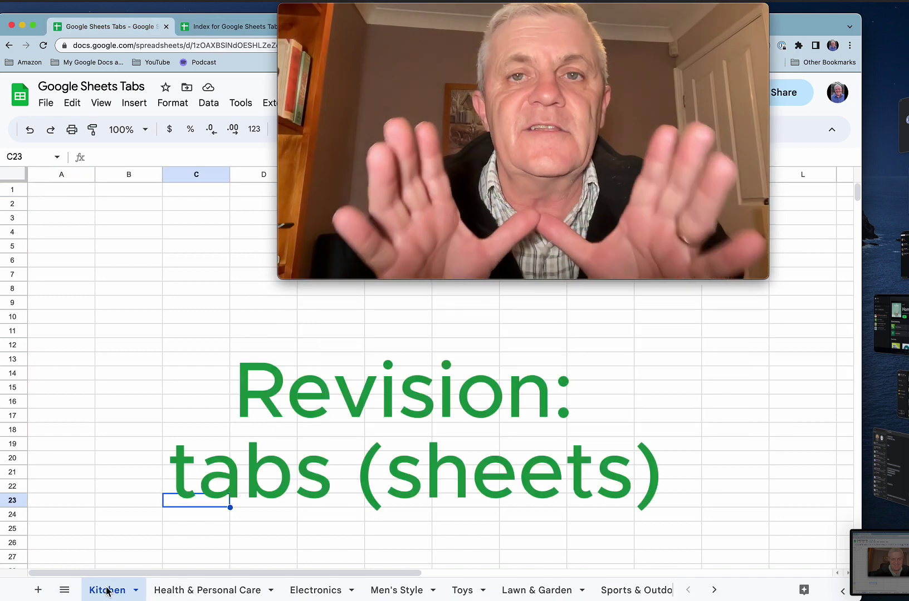
# Add a new blank sheet right after the Electronics sheet.
pyautogui.click(167, 593)
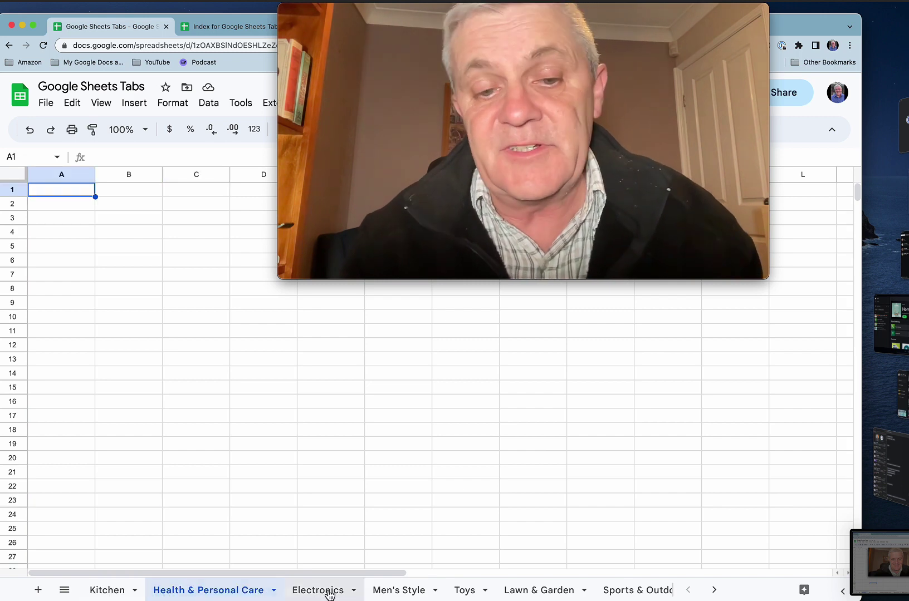
pyautogui.click(330, 592)
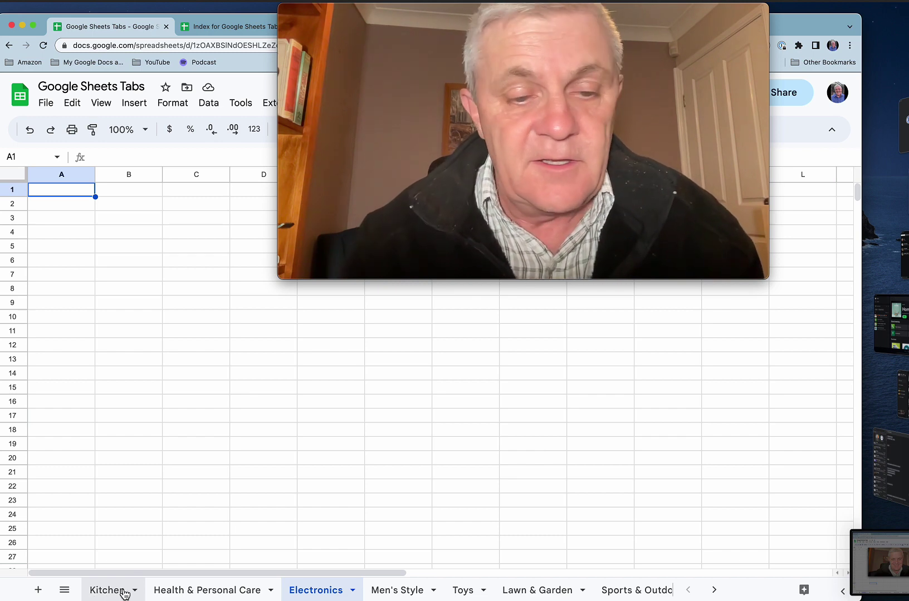
pyautogui.click(38, 590)
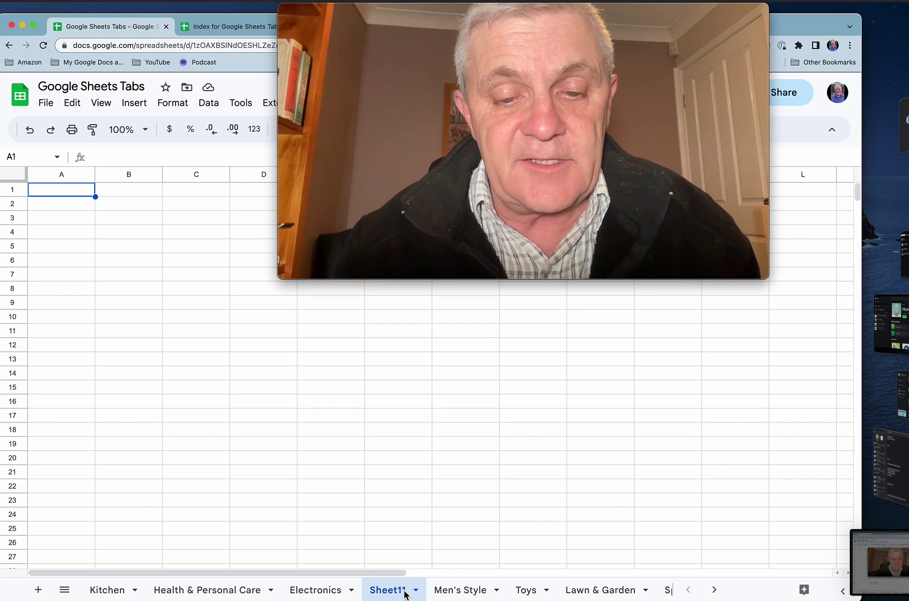
# Rename Sheet11 to 'Working from Home'.
pyautogui.rightClick(406, 595)
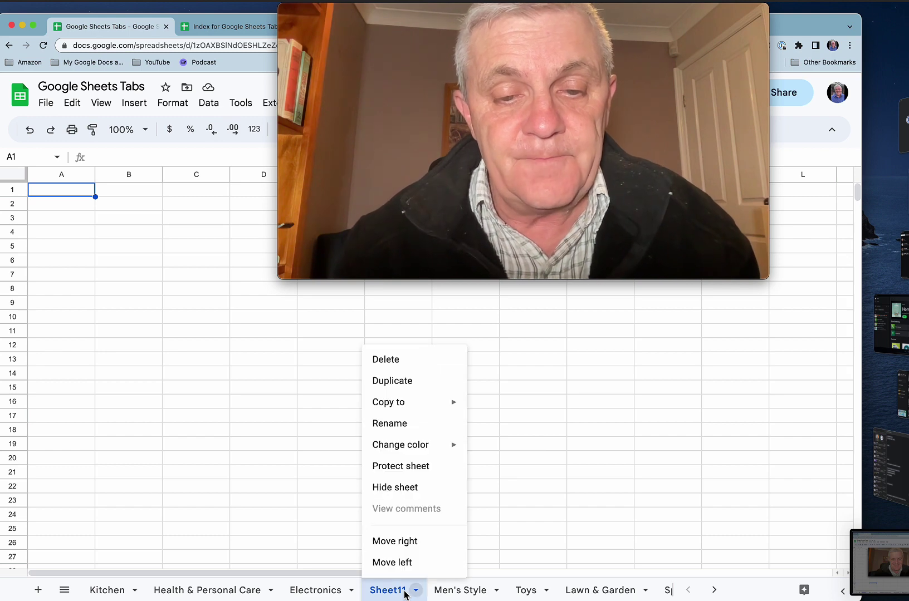
pyautogui.click(418, 429)
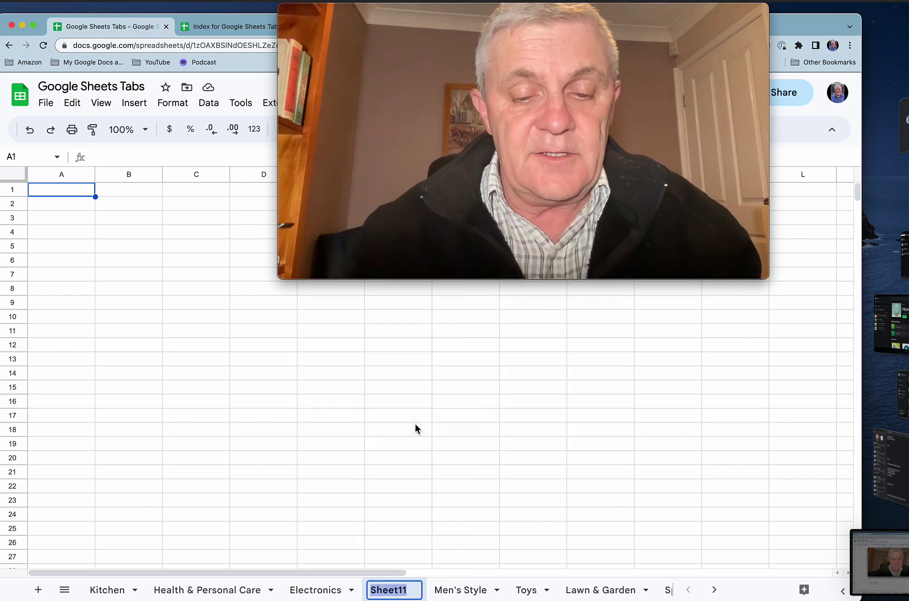
pyautogui.write('Worki')
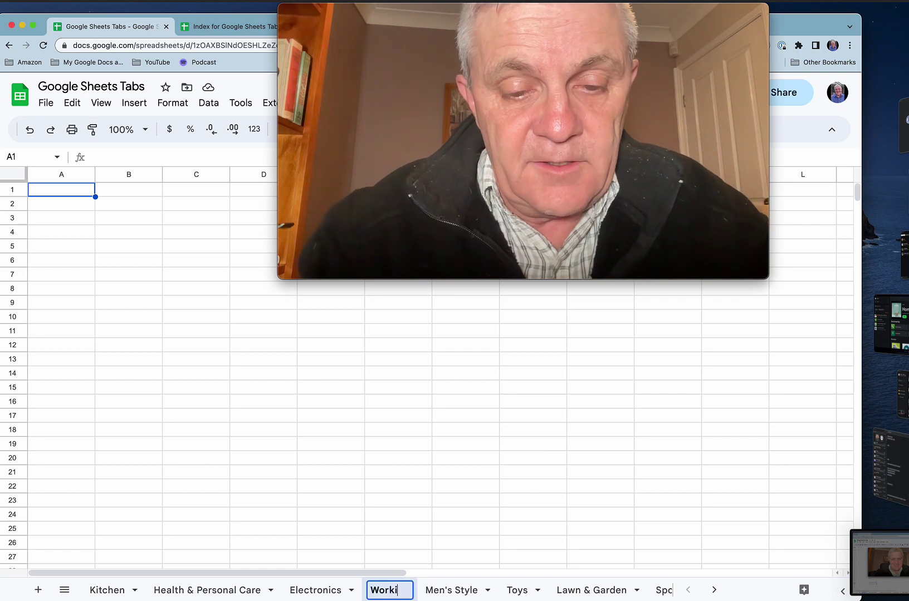
pyautogui.write('ng from Hom')
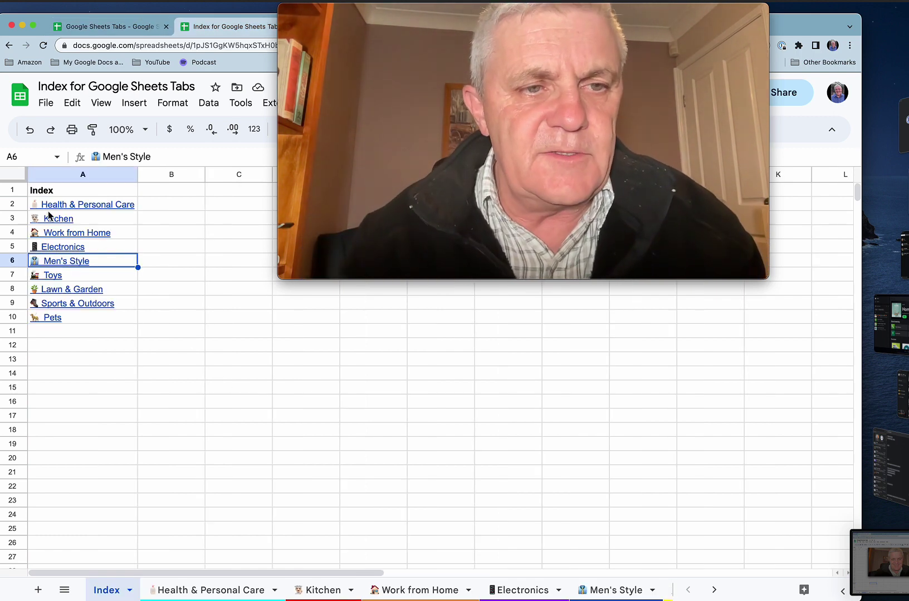
# Look over the category links on the Index sheet.
pyautogui.moveTo(36, 216)
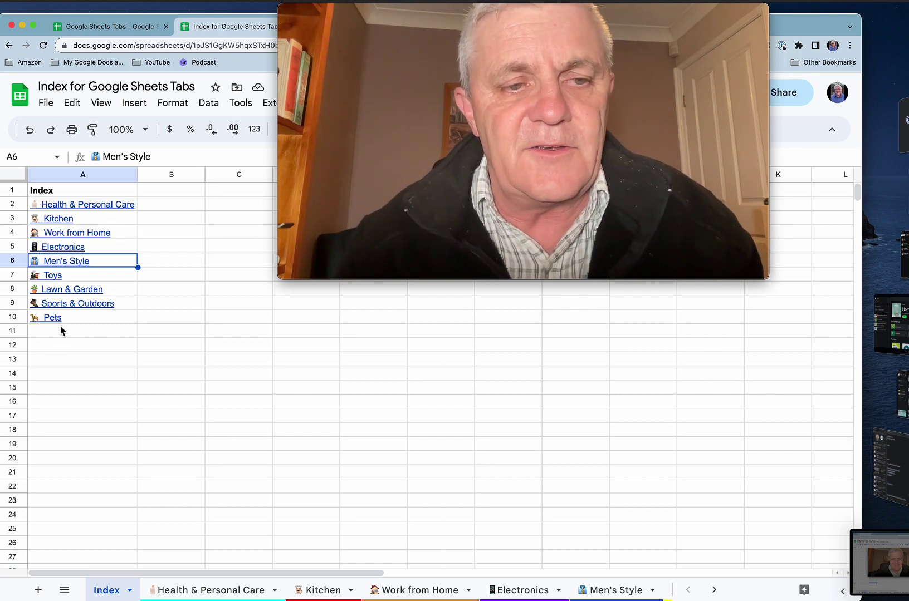
pyautogui.moveTo(83, 318)
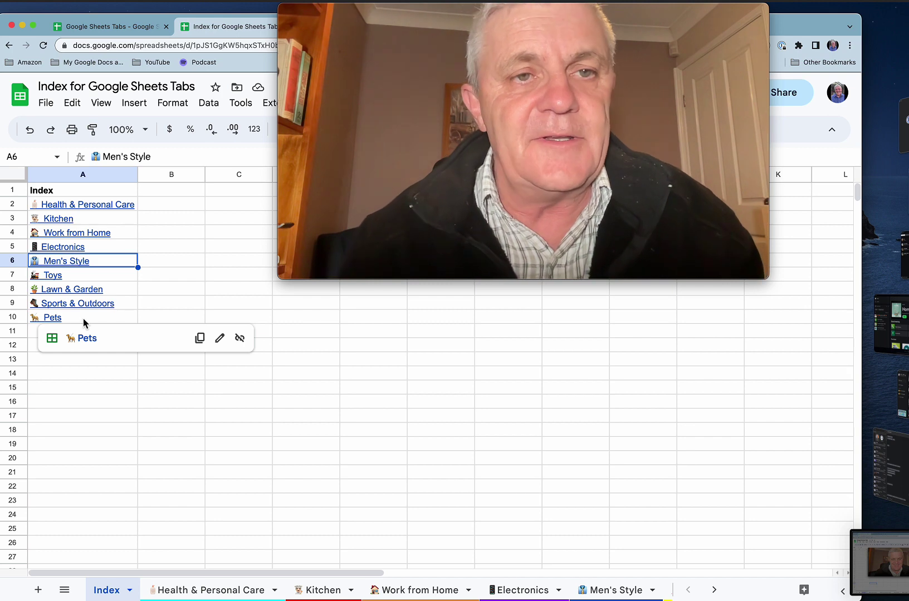
# In the Google Sheets Tabs workbook, prefix the Kitchen tab name with a chef emoji, then view Electronics.
pyautogui.click(103, 30)
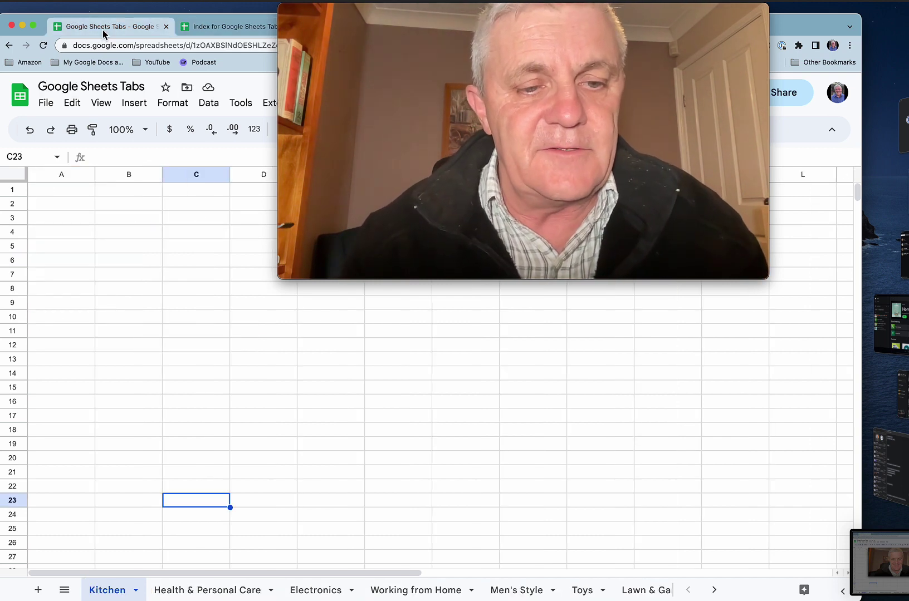
pyautogui.click(137, 591)
pyautogui.click(127, 425)
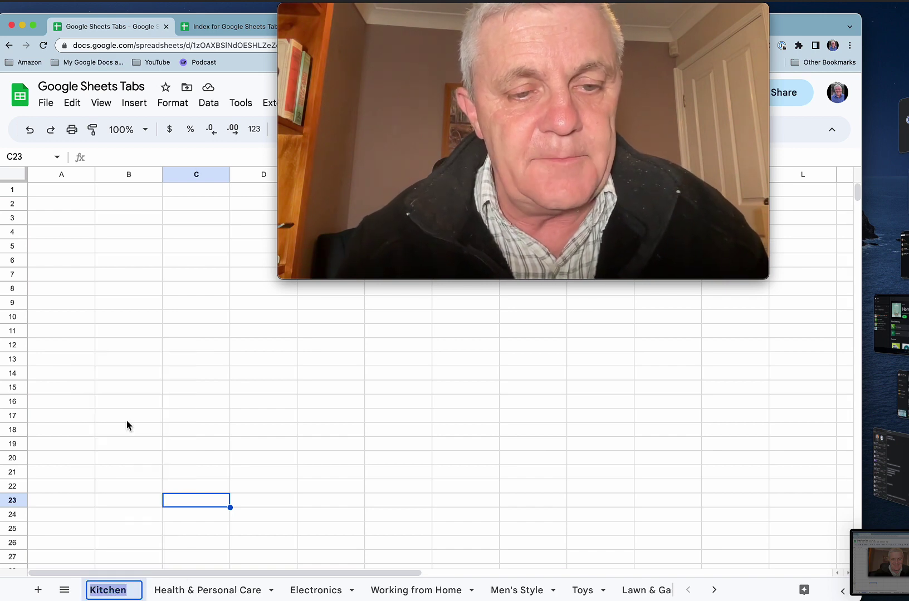
pyautogui.press('Left')
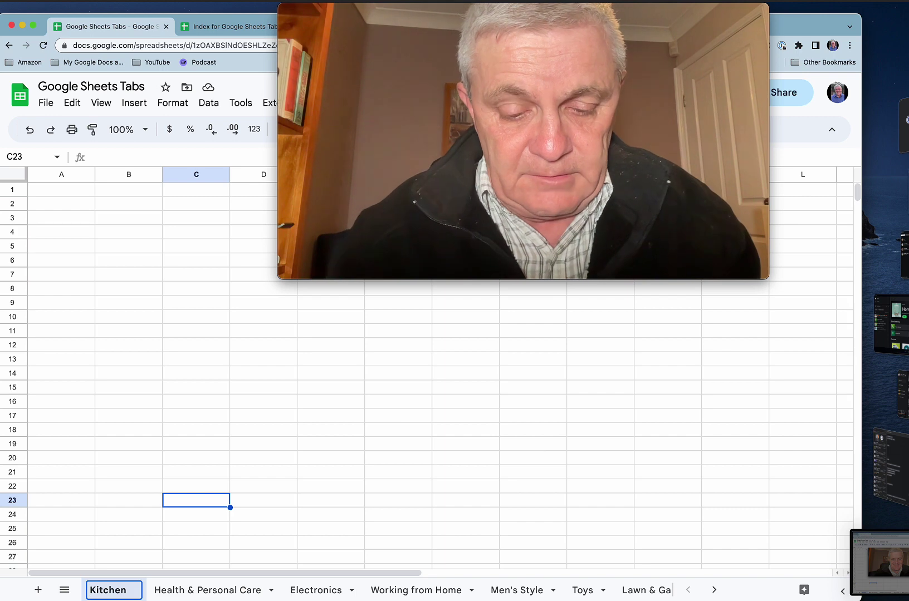
pyautogui.press('ctrl+super+space')
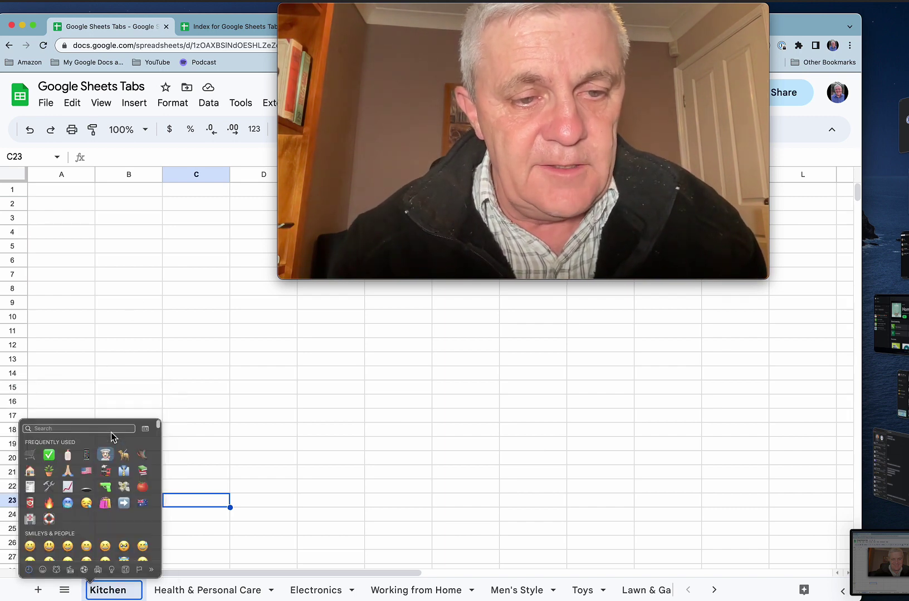
pyautogui.press('Return')
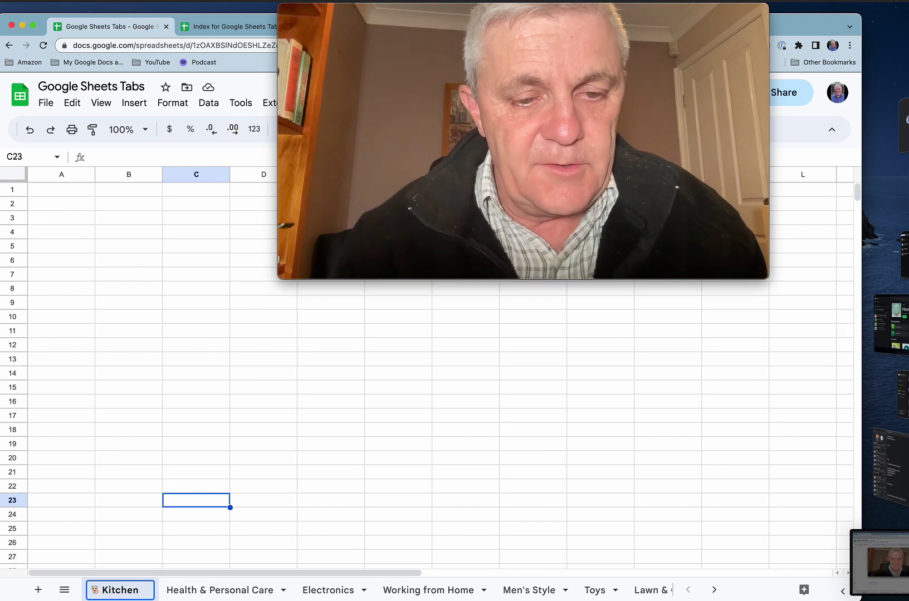
pyautogui.press('Return')
pyautogui.click(341, 590)
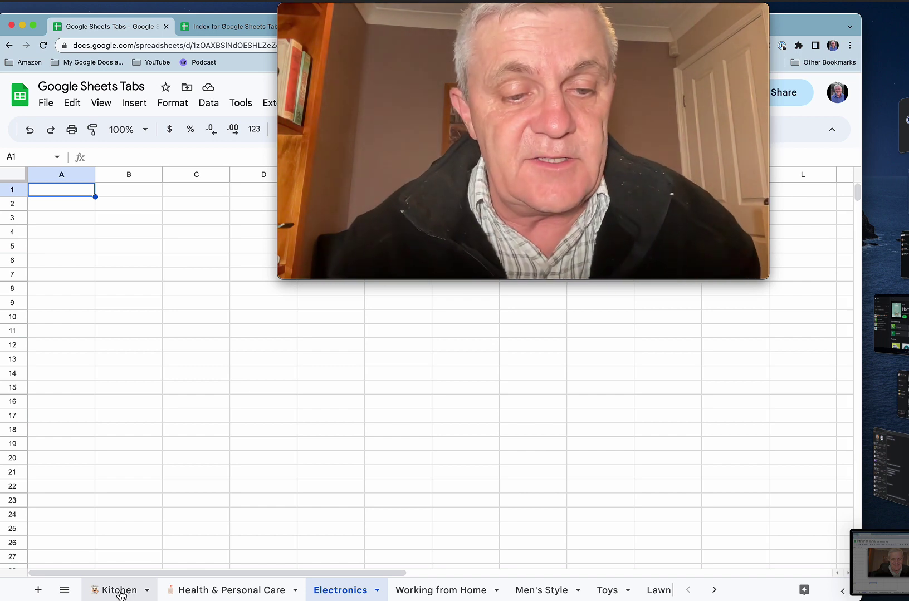
# Move the Kitchen tab to just after Working from Home.
pyautogui.moveTo(119, 594); pyautogui.dragTo(439, 597)
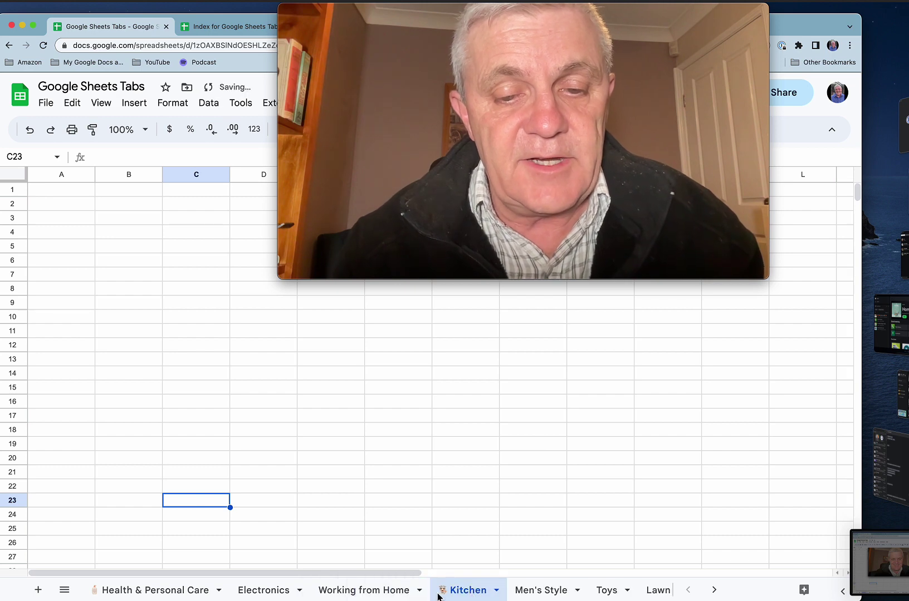
pyautogui.click(714, 591)
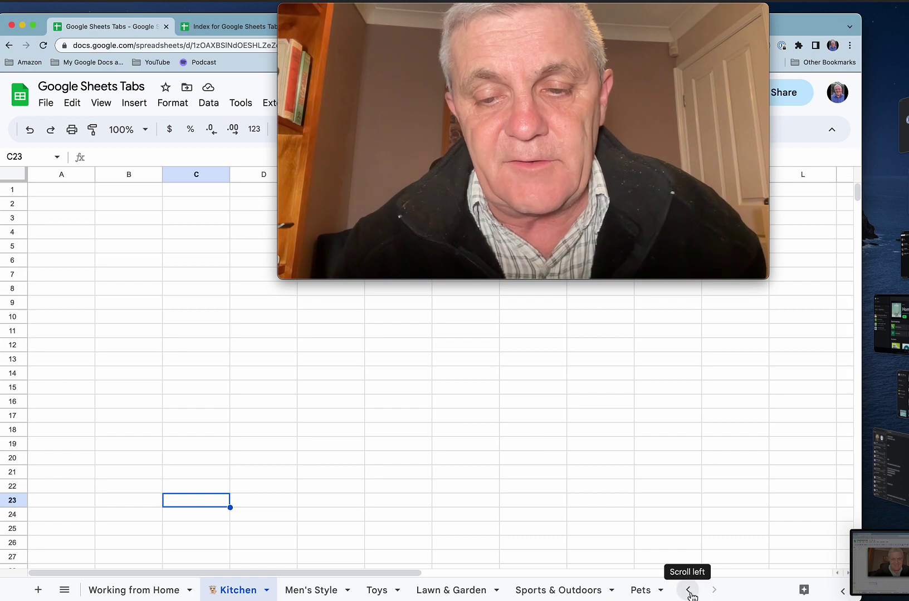
pyautogui.click(689, 590)
pyautogui.click(247, 532)
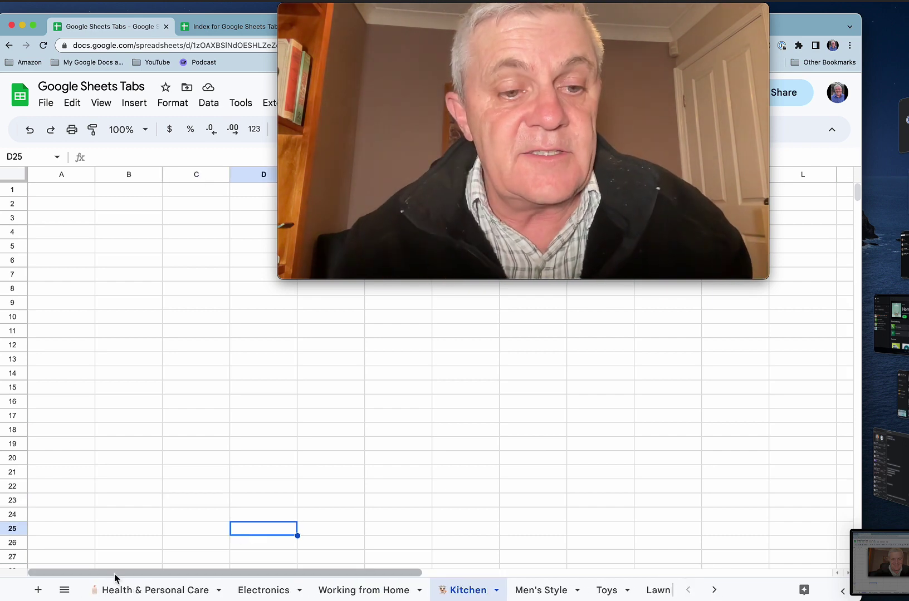
# Check the all-sheets list, then add a new blank sheet.
pyautogui.click(64, 589)
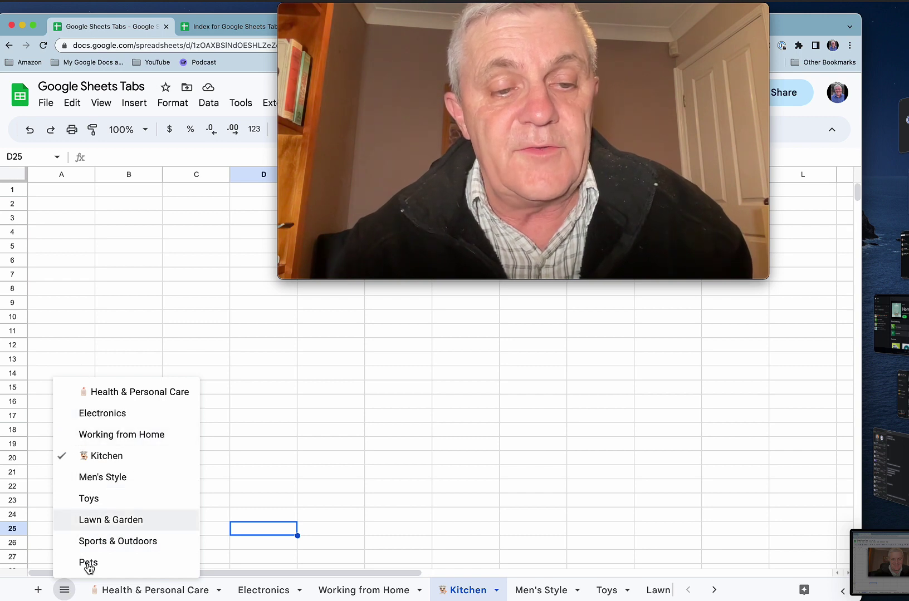
pyautogui.click(296, 497)
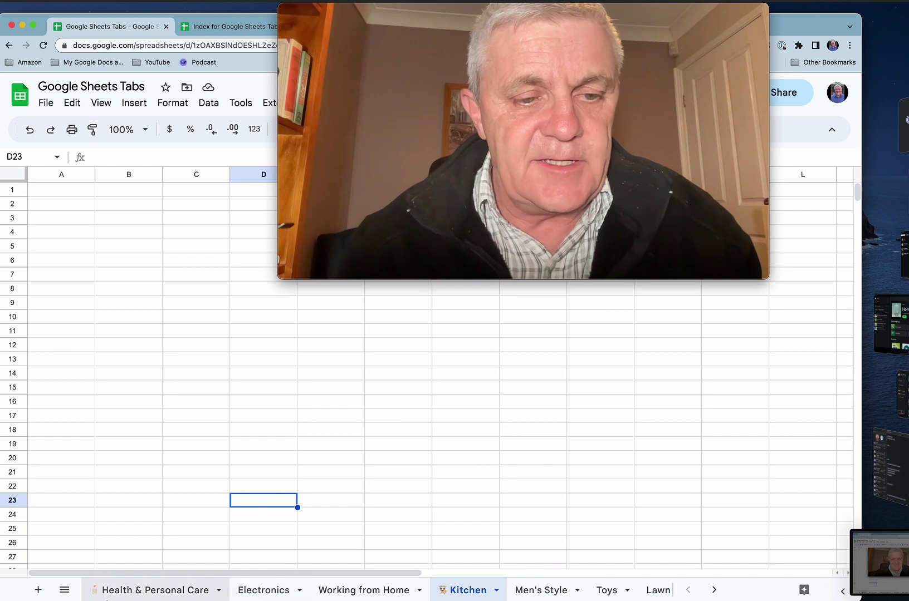
pyautogui.click(37, 591)
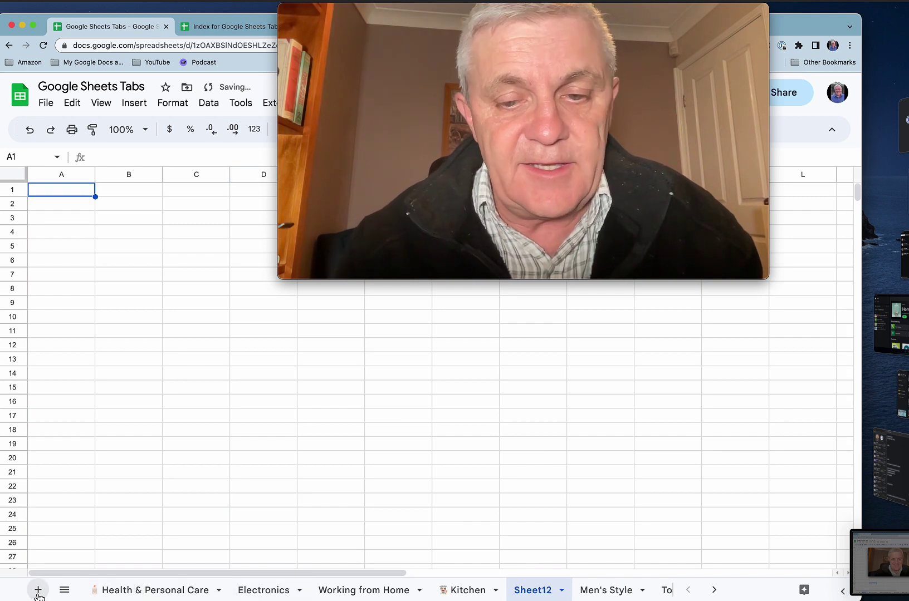
# Rename Sheet12 to 'Index' and move it to the front of the tabs.
pyautogui.rightClick(539, 594)
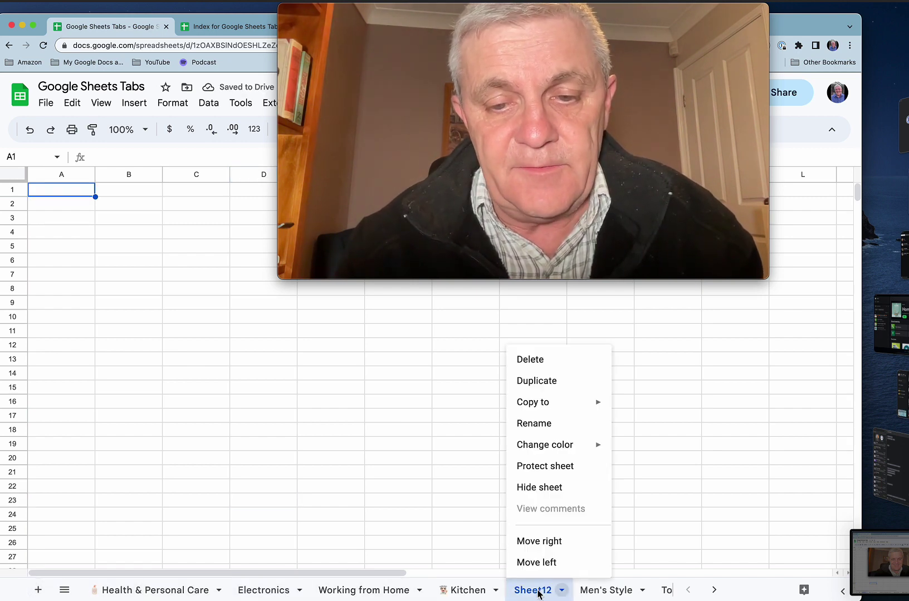
pyautogui.click(558, 421)
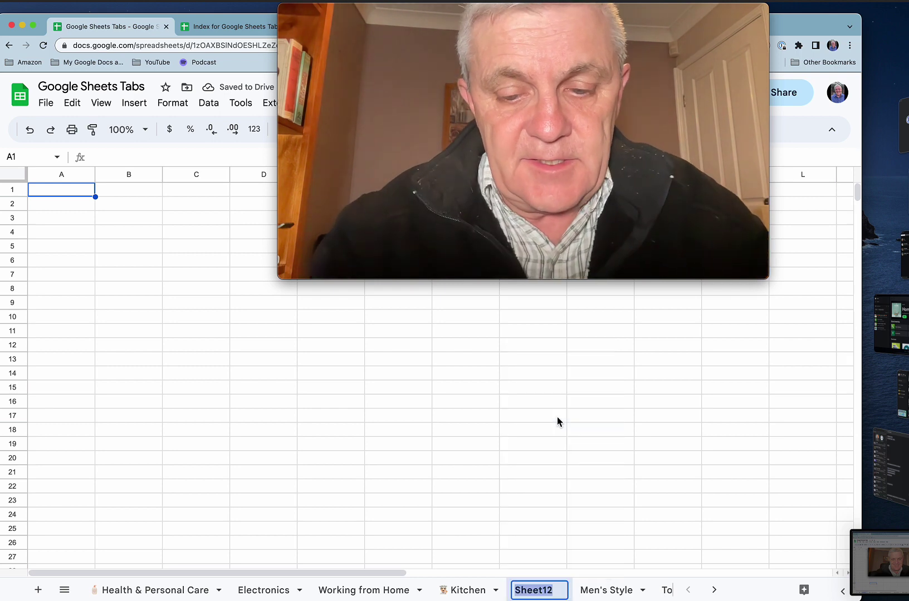
pyautogui.write('Indfe')
pyautogui.press('BackSpace')
pyautogui.press('BackSpace')
pyautogui.write('ex')
pyautogui.click(624, 532)
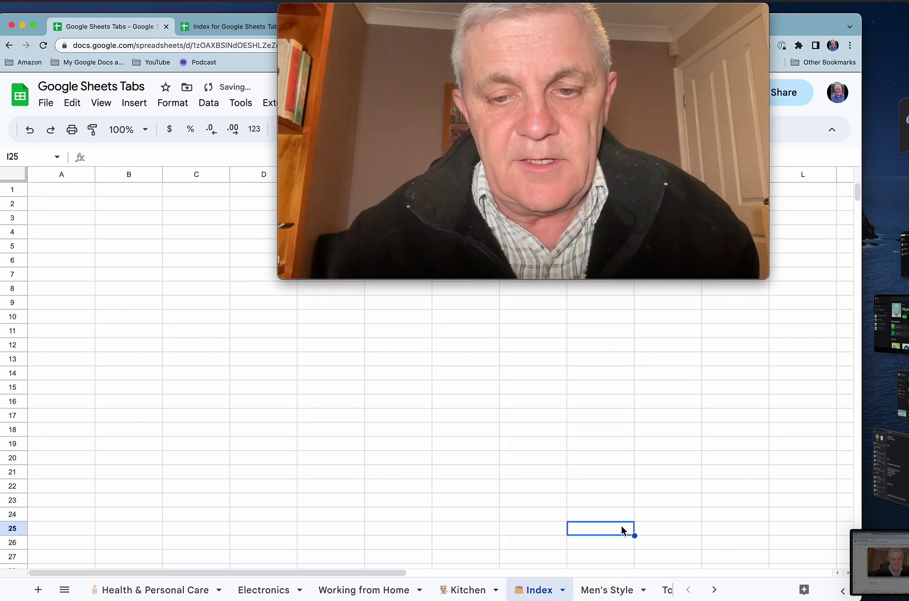
pyautogui.moveTo(543, 586); pyautogui.dragTo(95, 584)
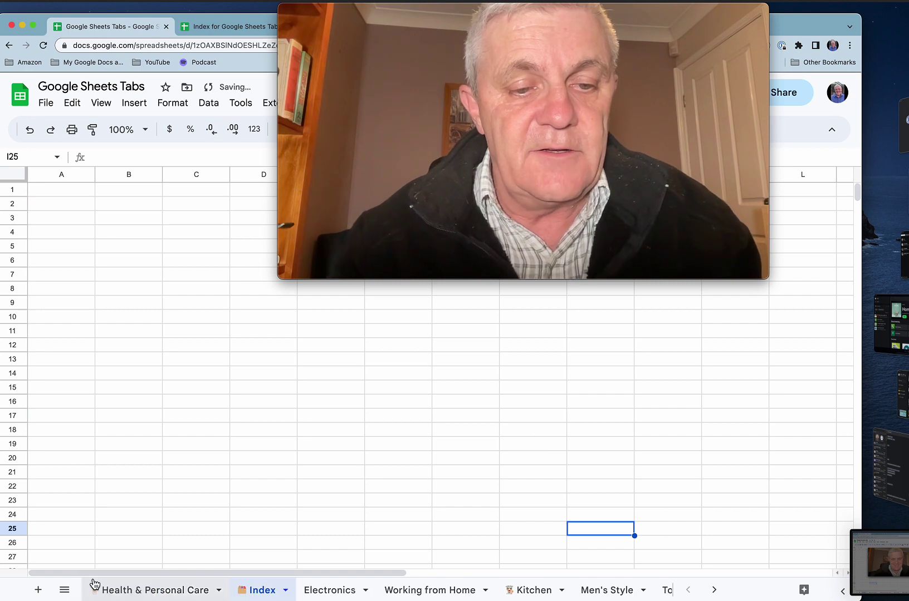
pyautogui.moveTo(274, 597); pyautogui.dragTo(111, 591)
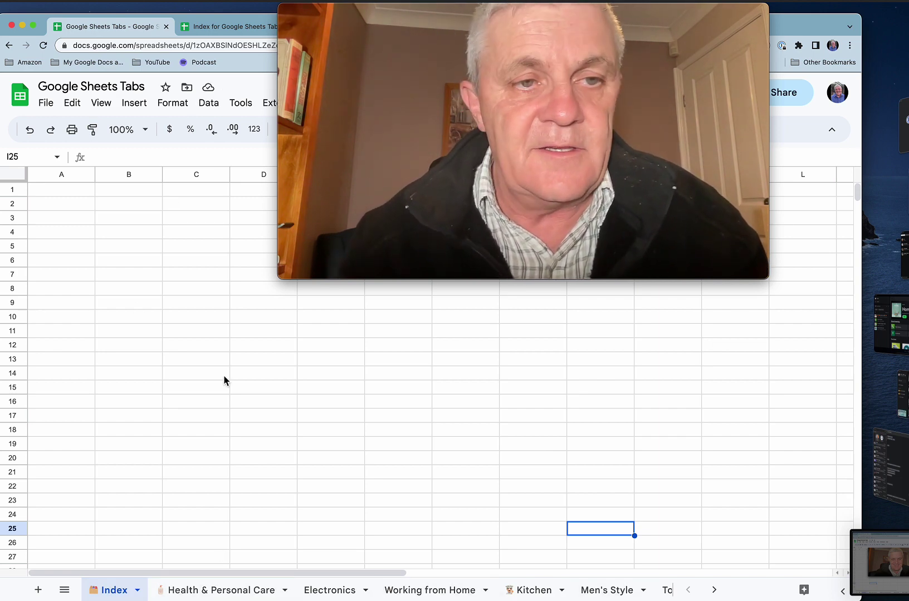
# Link cell A1 to the Index sheet and A2 to Health & Personal Care.
pyautogui.click(62, 192)
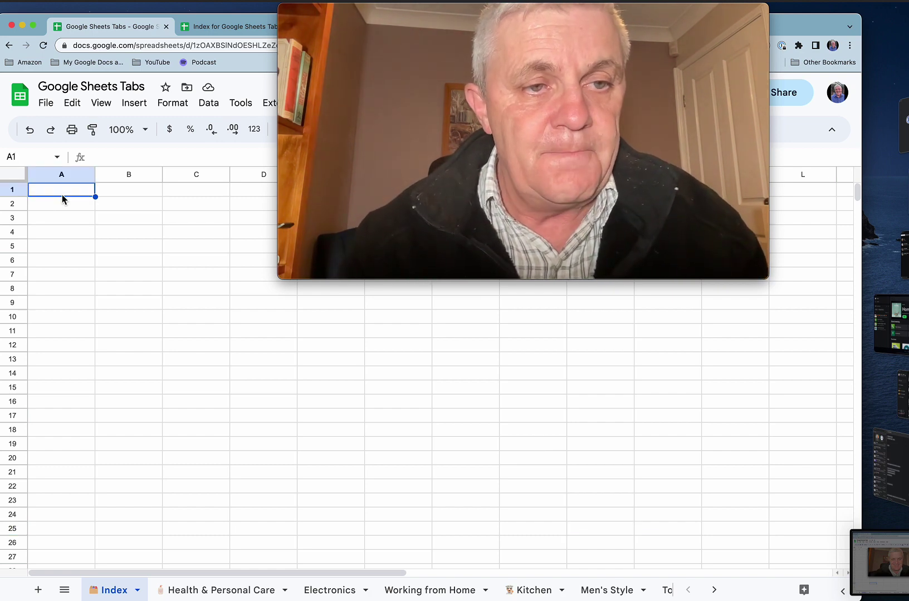
pyautogui.click(142, 107)
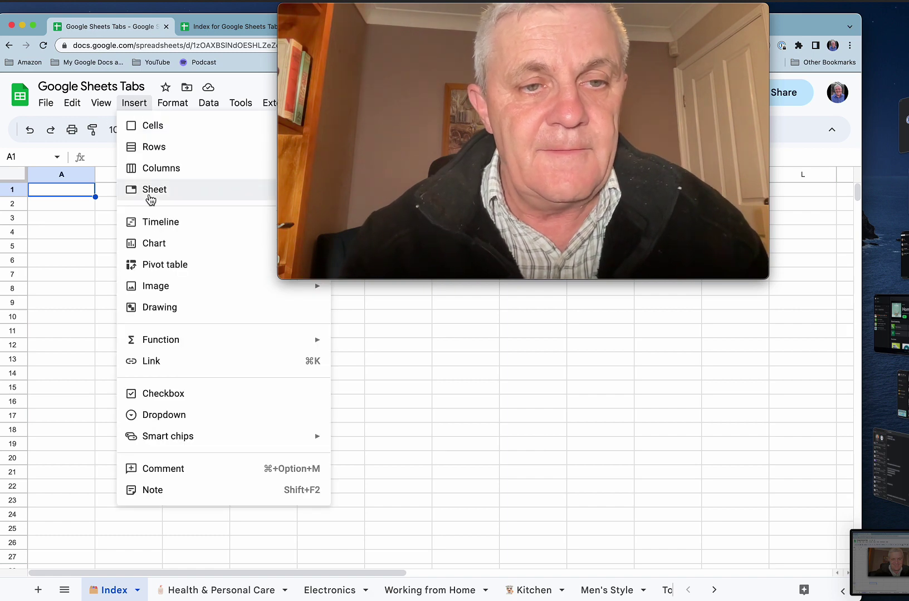
pyautogui.moveTo(174, 351)
pyautogui.click(167, 371)
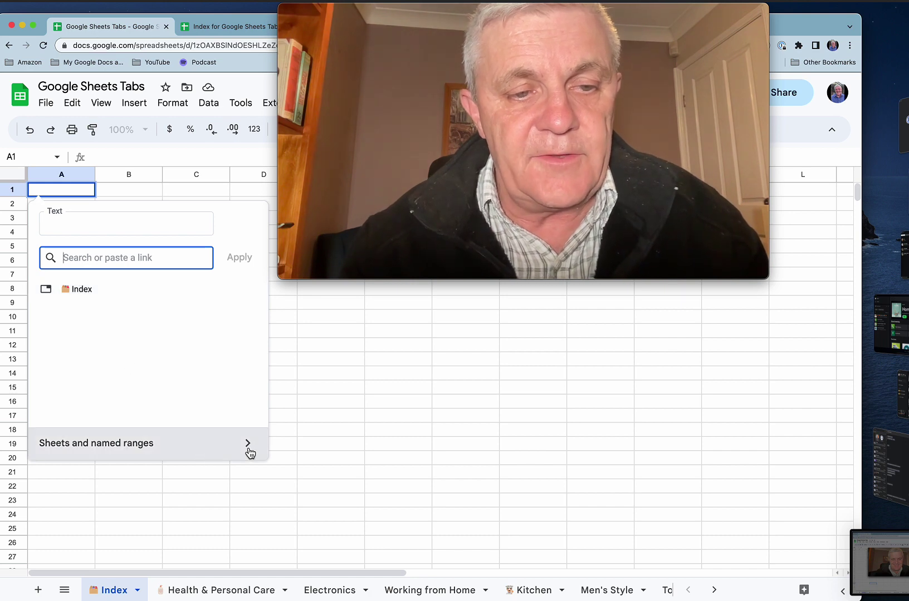
pyautogui.click(87, 289)
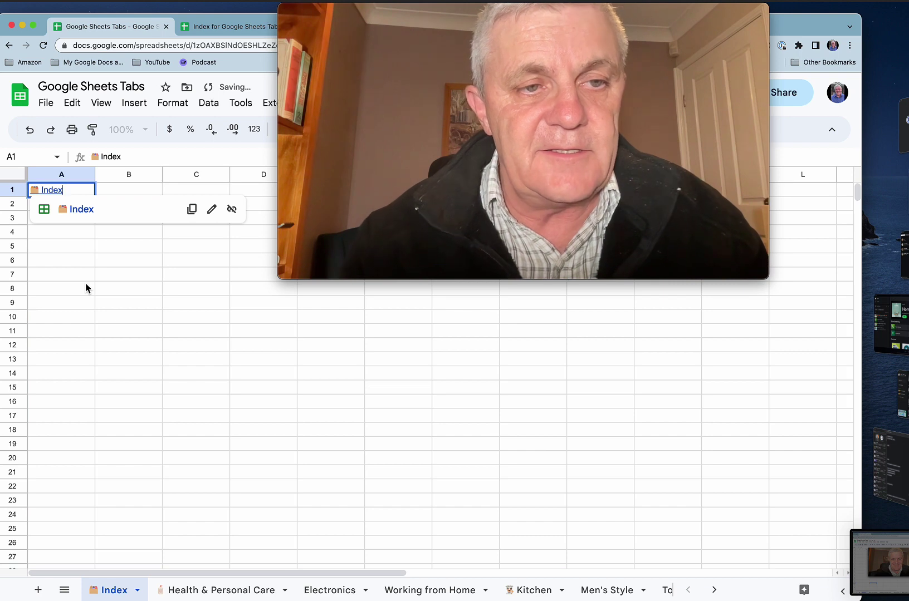
pyautogui.press('Return')
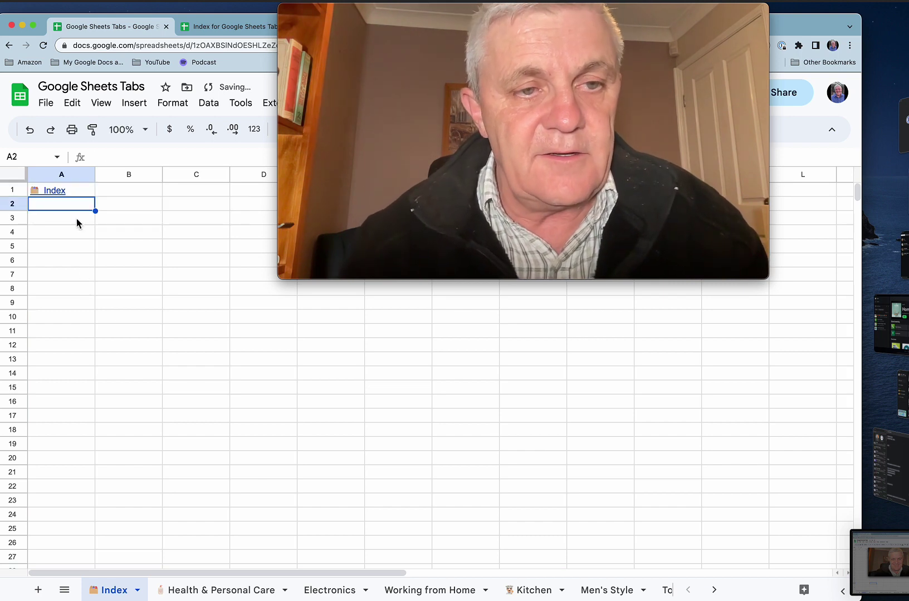
pyautogui.click(136, 106)
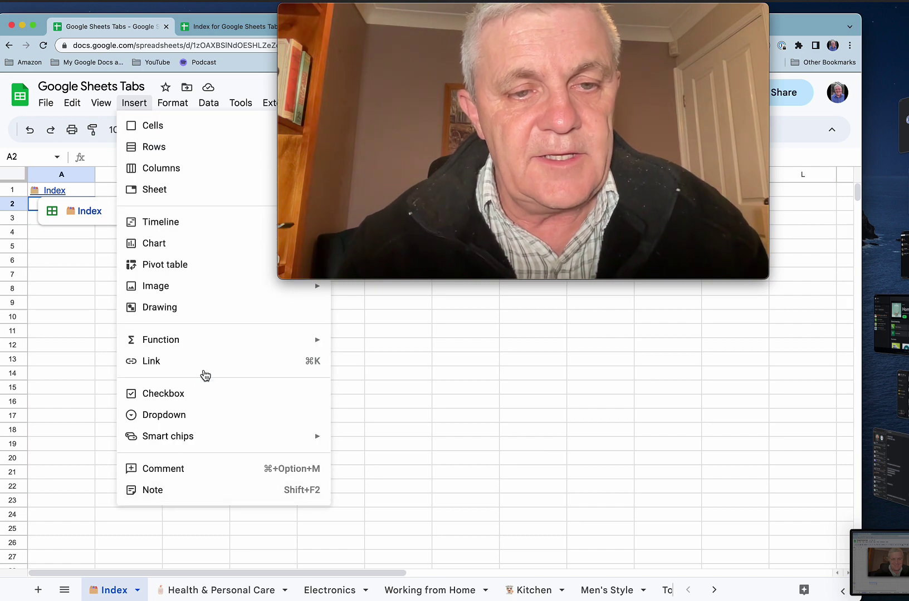
pyautogui.click(313, 371)
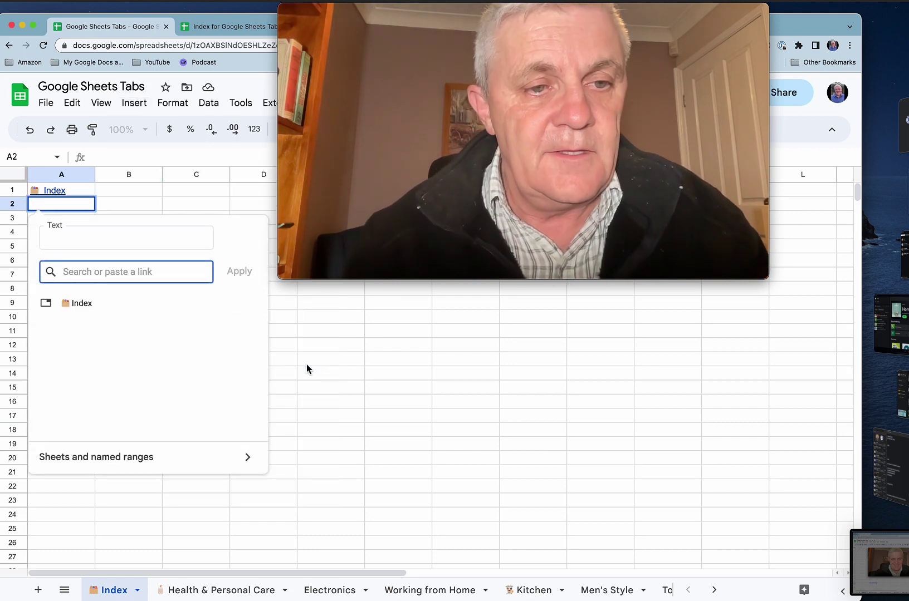
pyautogui.click(118, 464)
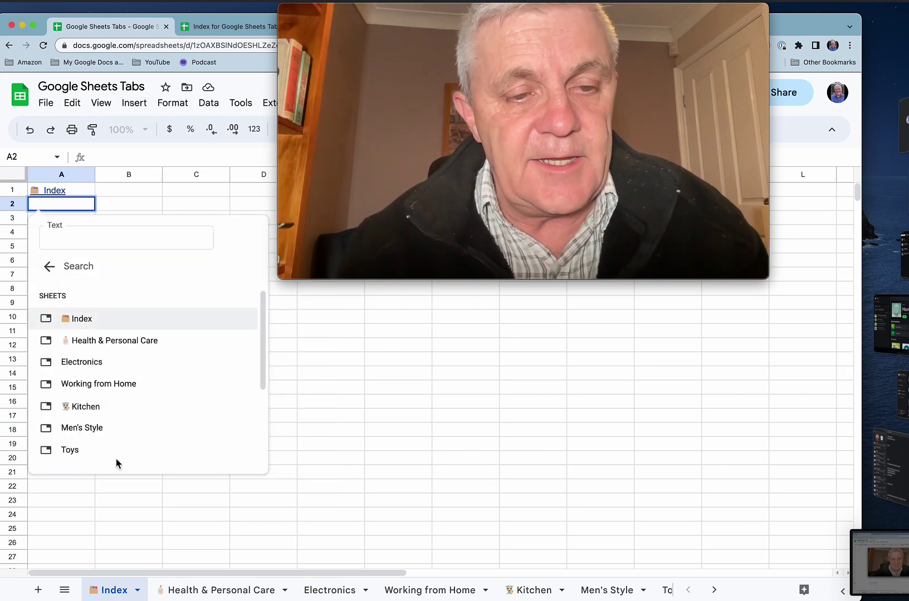
pyautogui.click(105, 341)
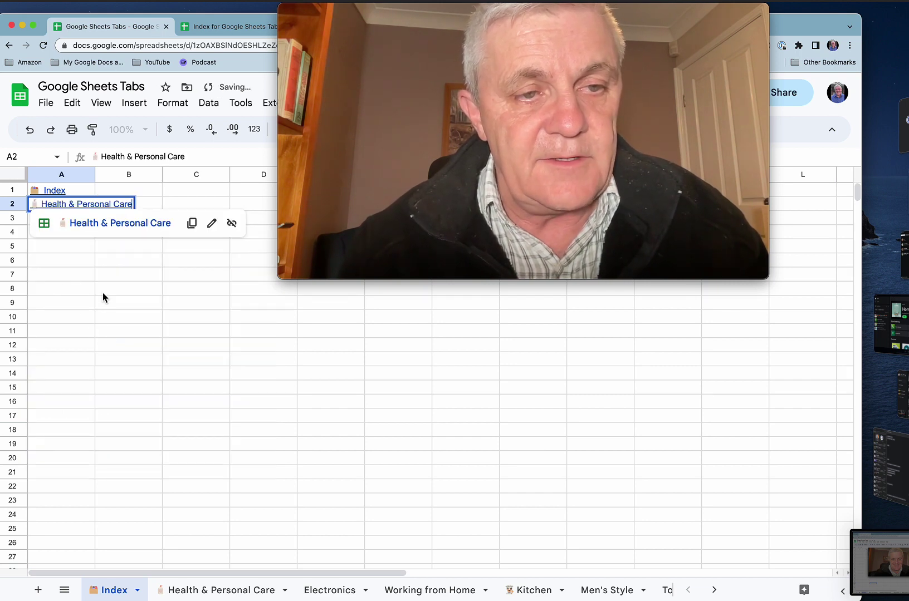
pyautogui.press('Return')
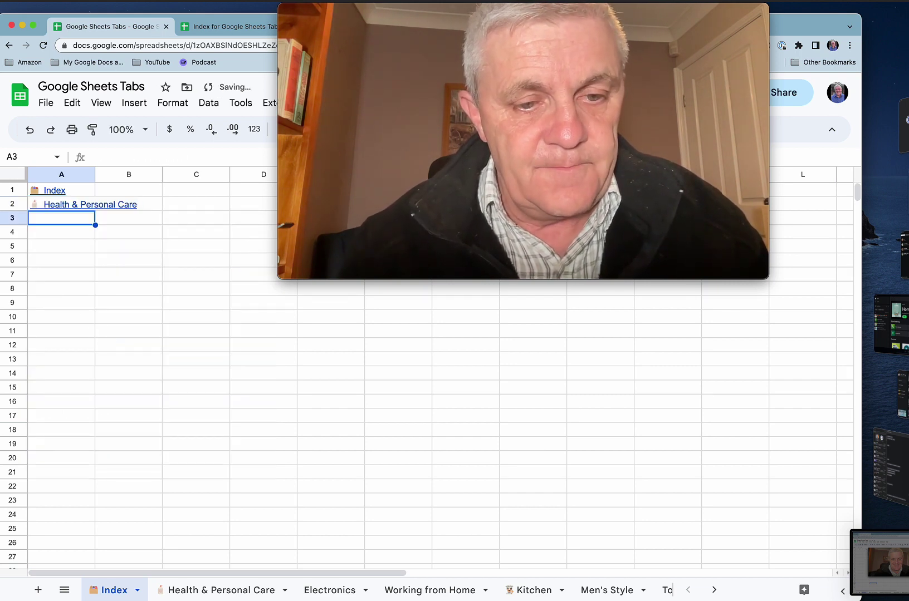
# Link cell A3 to the Electronics sheet and A4 to Kitchen.
pyautogui.press('super+k')
pyautogui.click(187, 474)
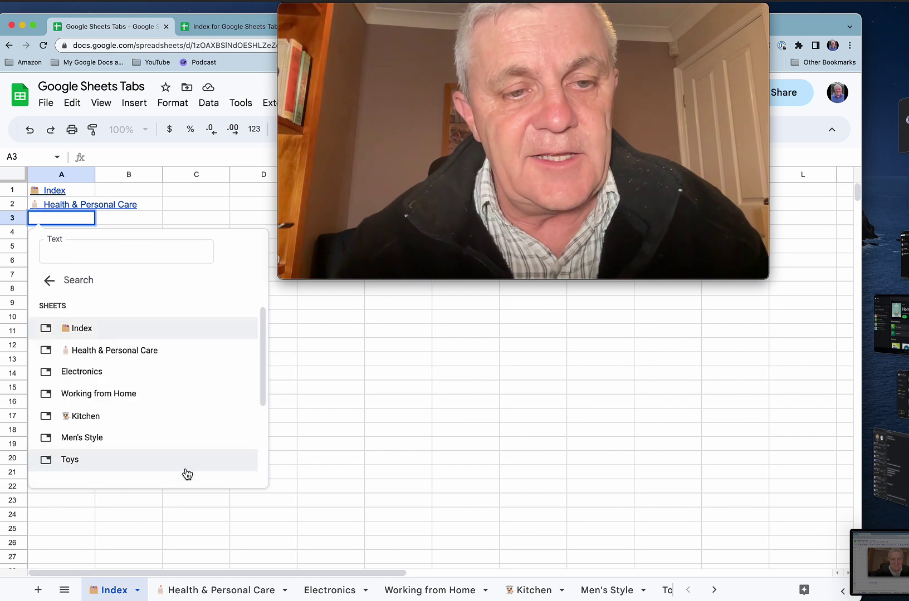
pyautogui.click(97, 372)
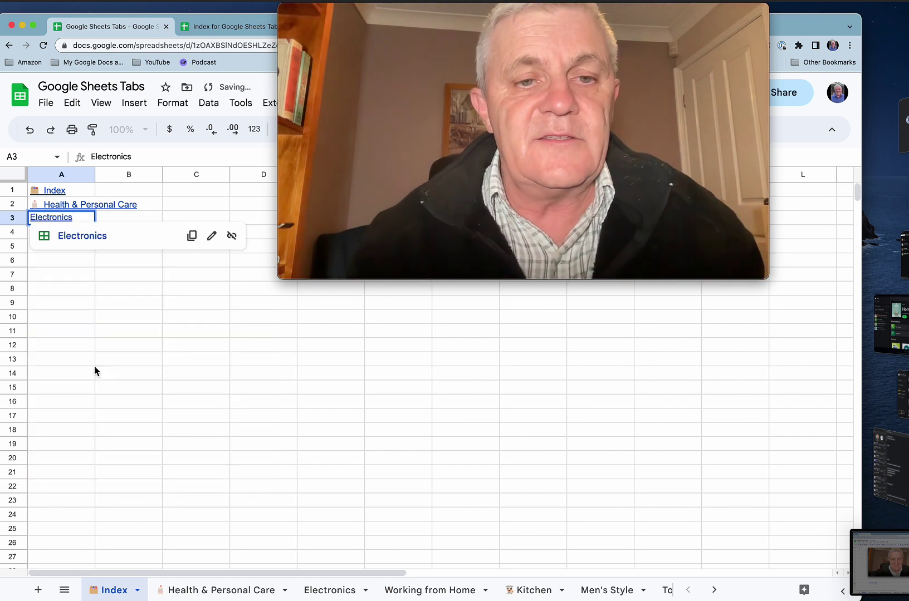
pyautogui.press('Return')
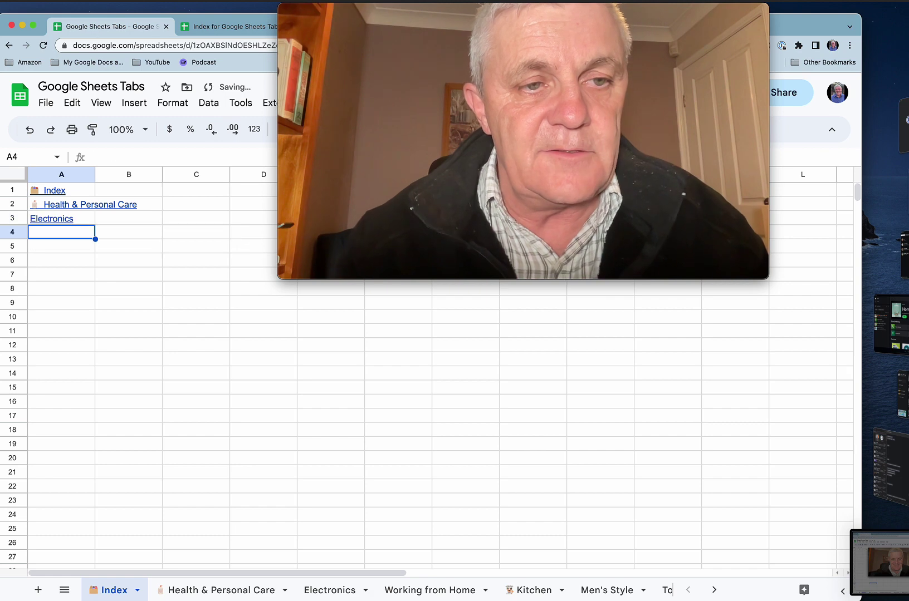
pyautogui.hotkey('ctrl', 'alt', 'i')
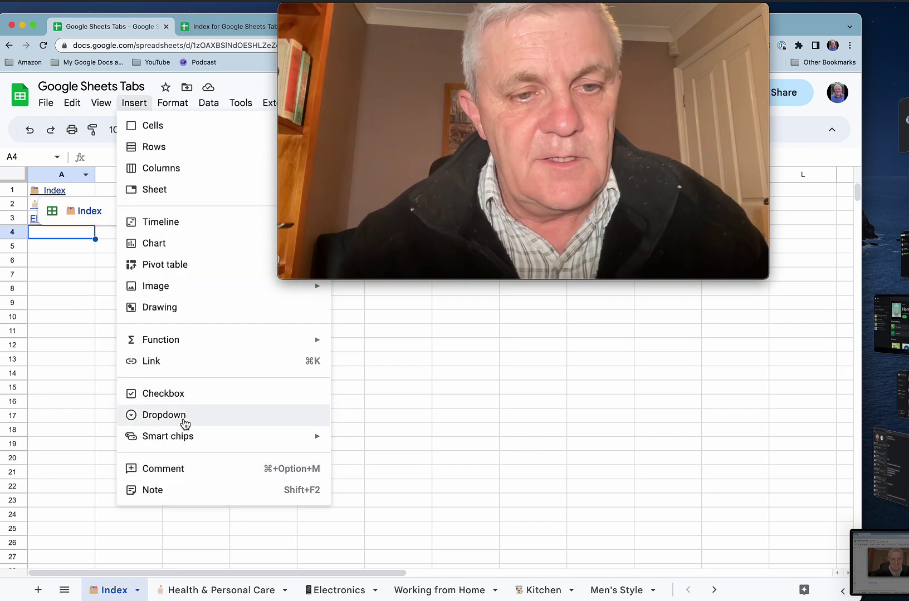
pyautogui.click(174, 363)
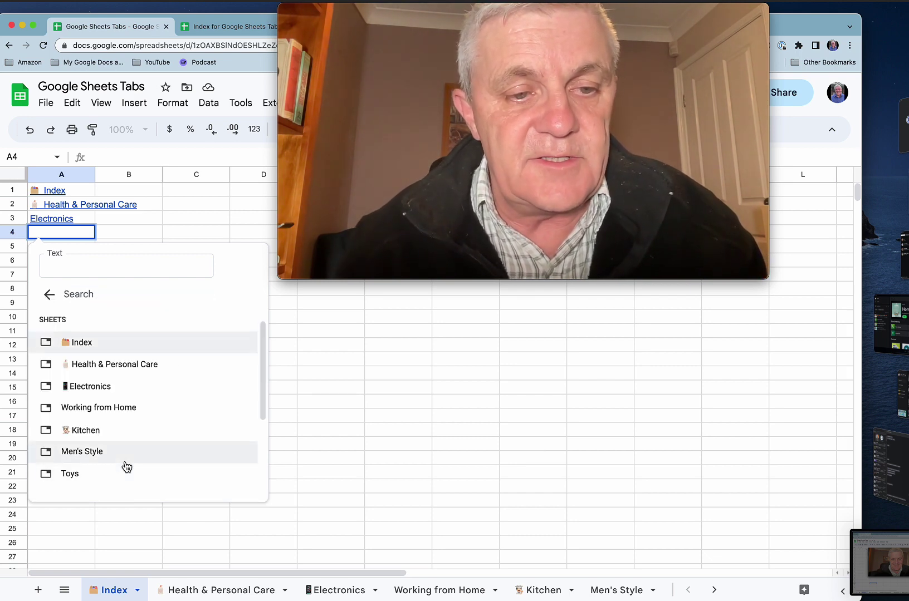
pyautogui.click(86, 430)
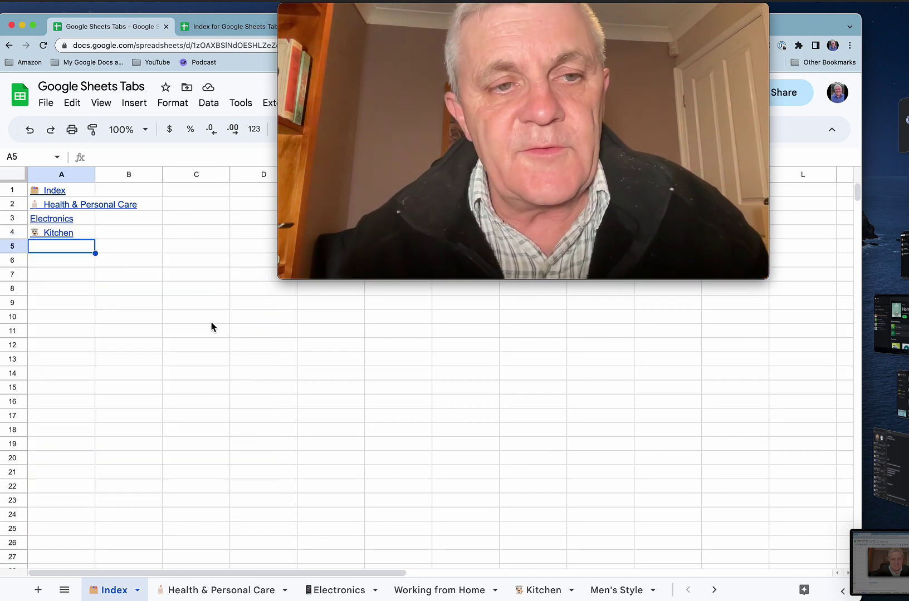
# Jump to the Health & Personal Care sheet through the A2 link's preview card.
pyautogui.click(714, 592)
pyautogui.click(714, 592)
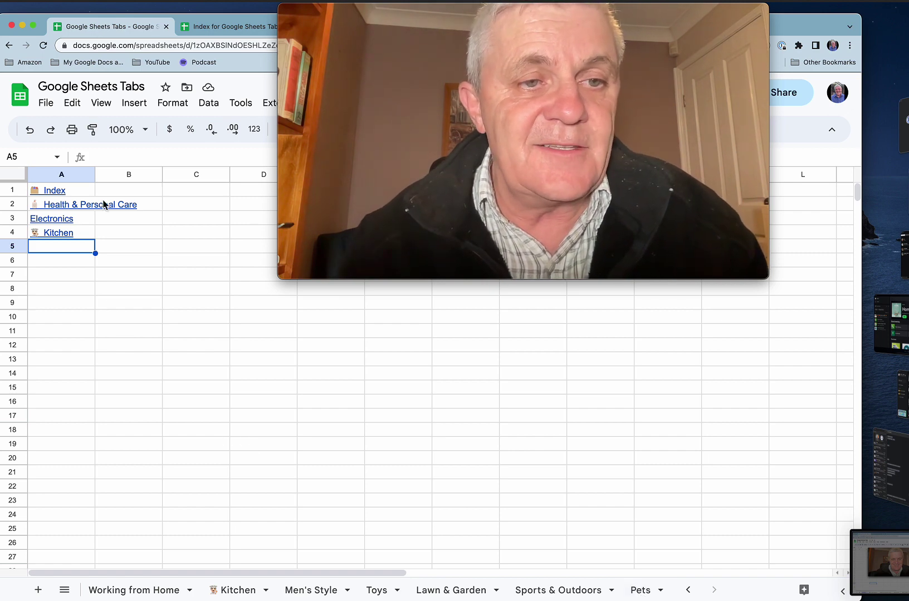
pyautogui.moveTo(74, 226)
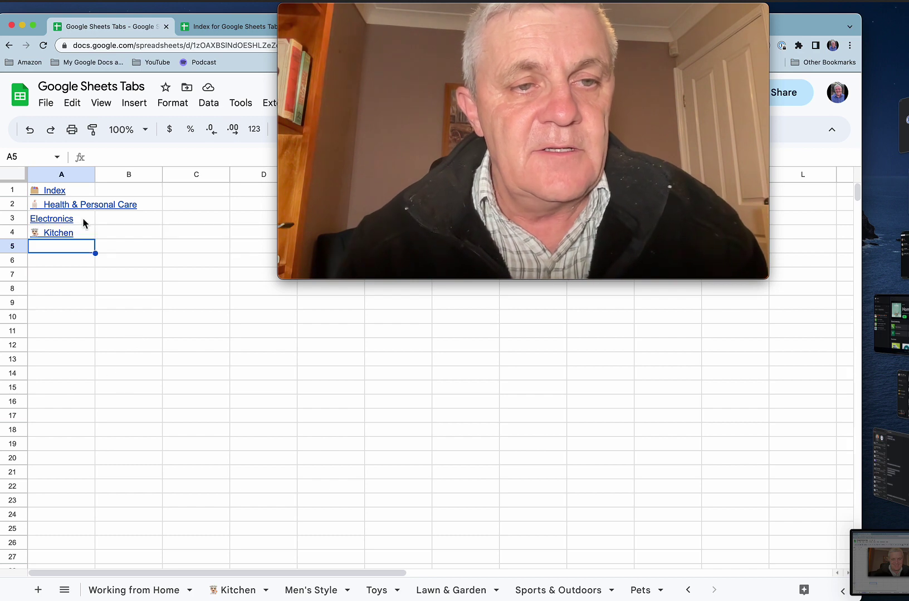
pyautogui.moveTo(73, 206)
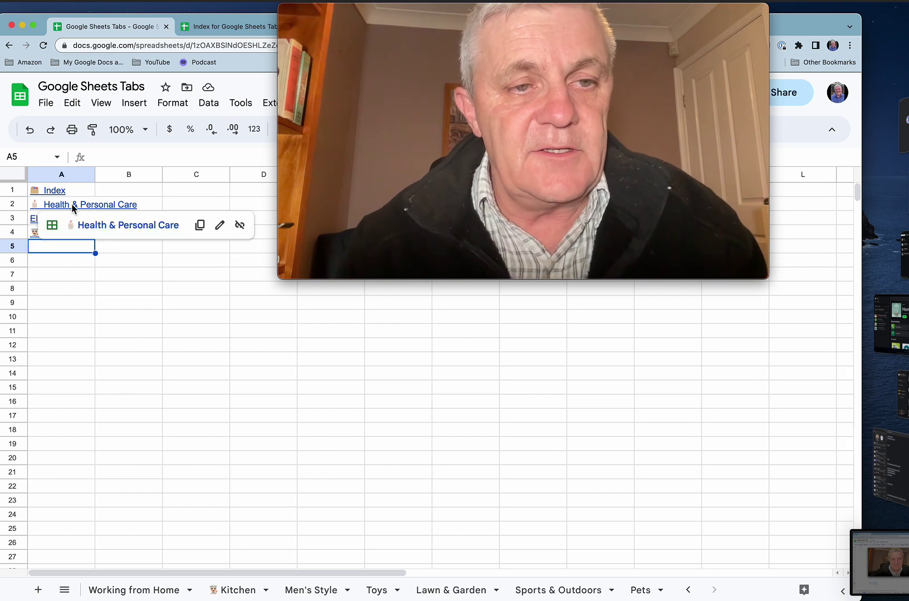
pyautogui.click(111, 229)
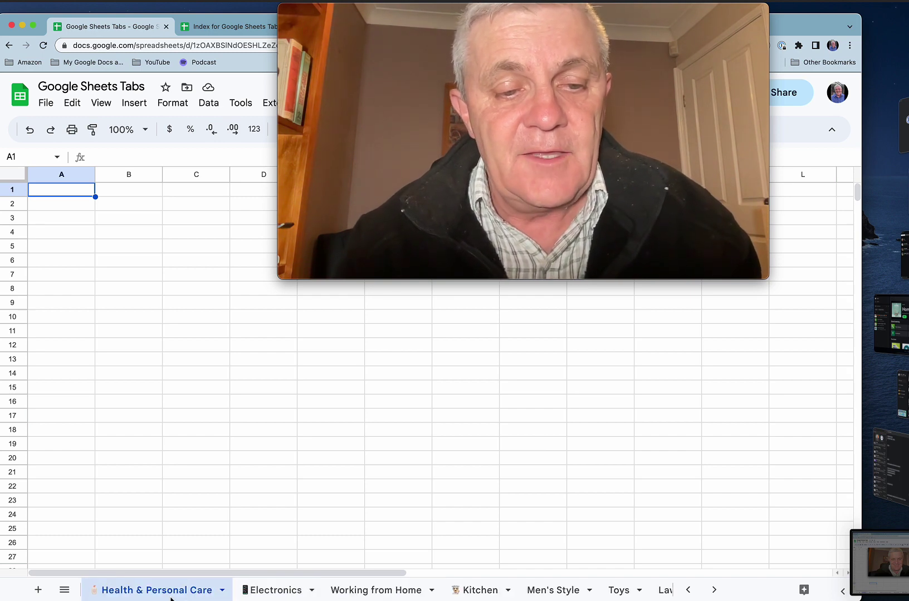
# Type 'Go to index' in A1 of Health & Personal Care and link it to the Index sheet.
pyautogui.hscroll(-2, 146, 590)
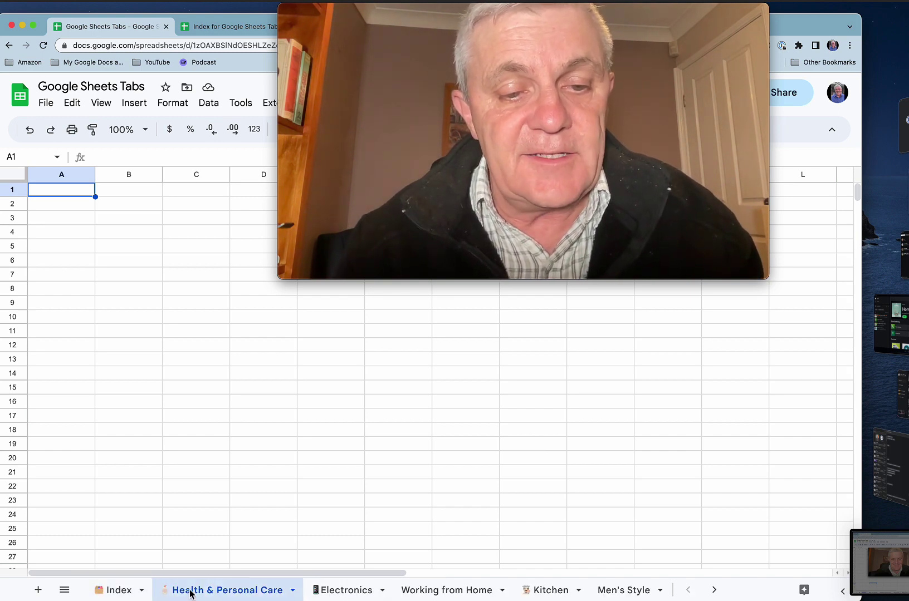
pyautogui.write('Go to index')
pyautogui.press('Return')
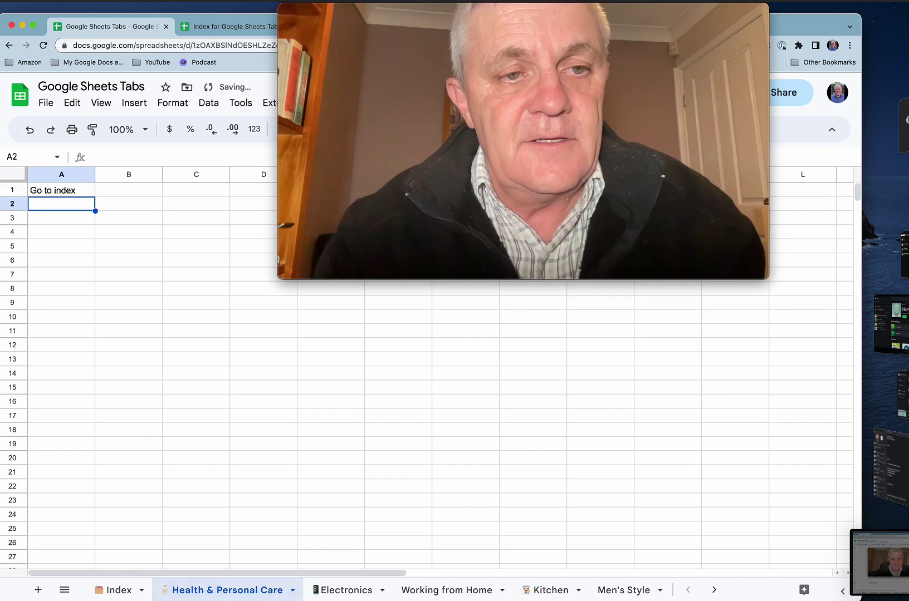
pyautogui.press('Up')
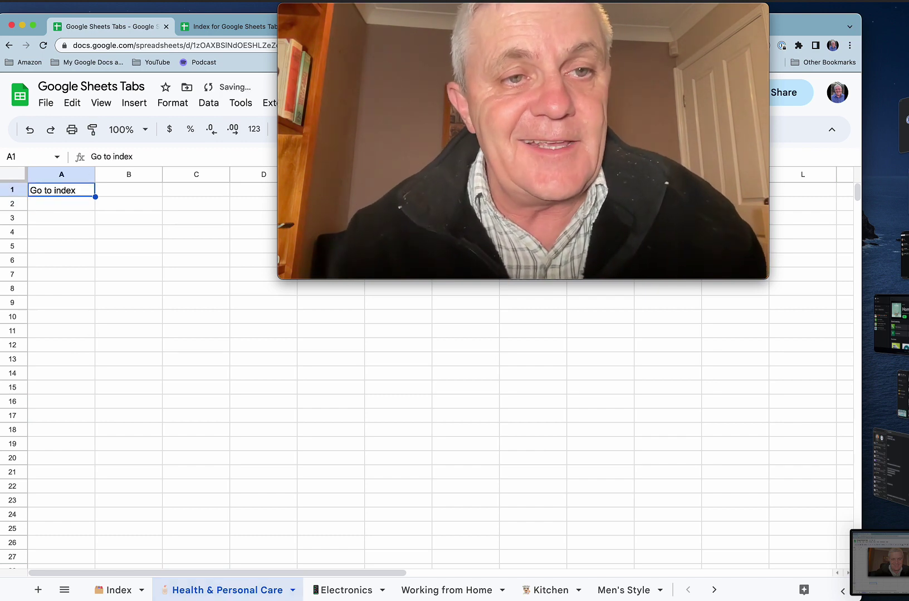
pyautogui.hotkey('ctrl', 'k')
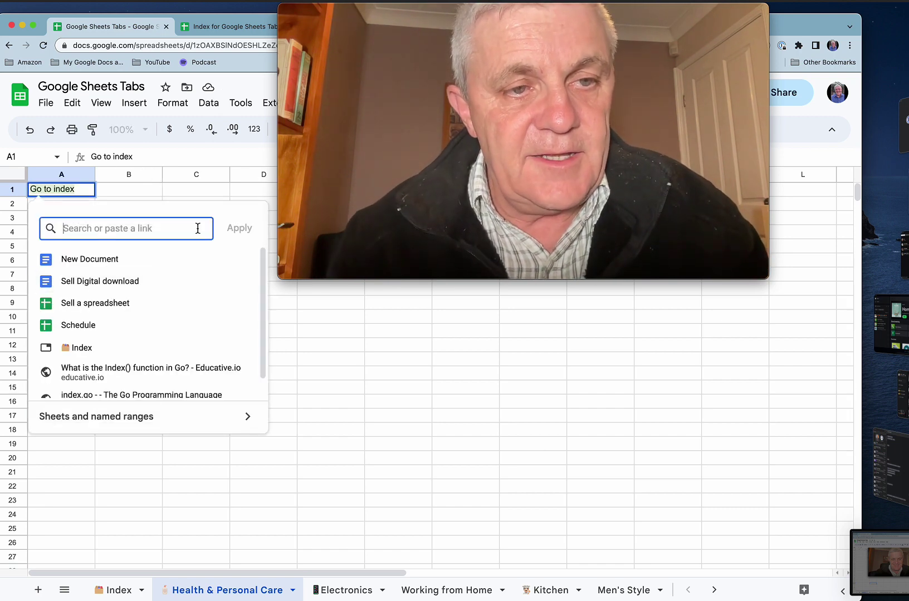
pyautogui.click(86, 347)
pyautogui.press('Return')
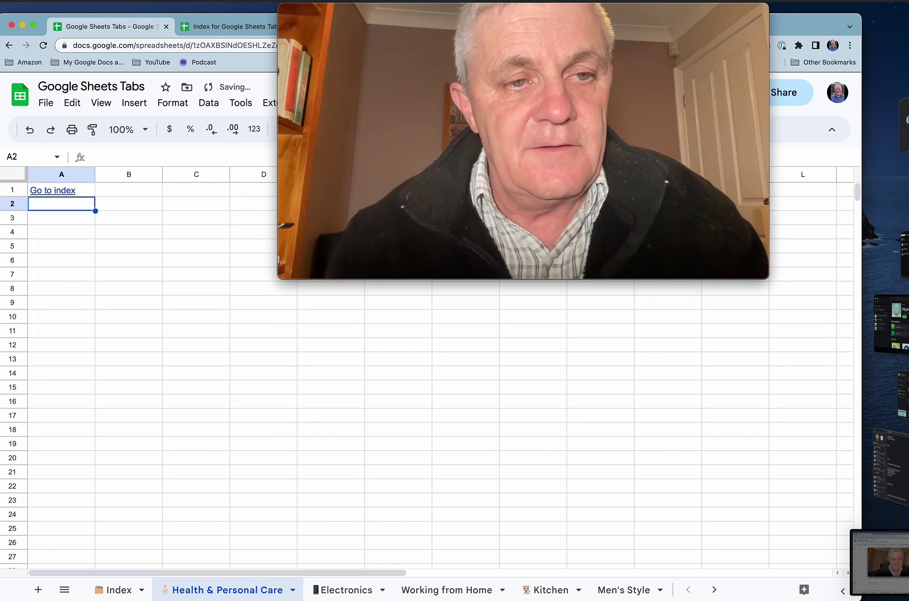
pyautogui.click(116, 594)
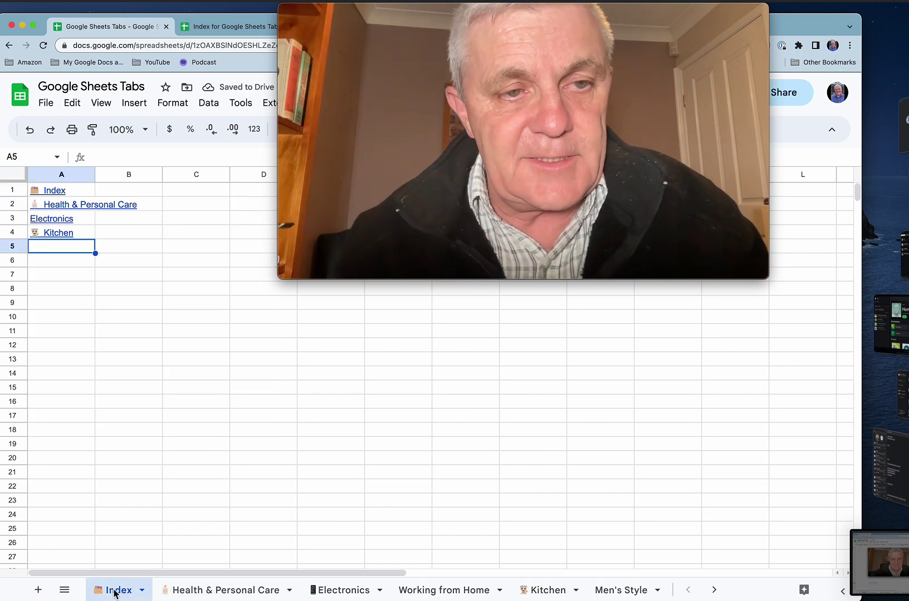
pyautogui.click(79, 204)
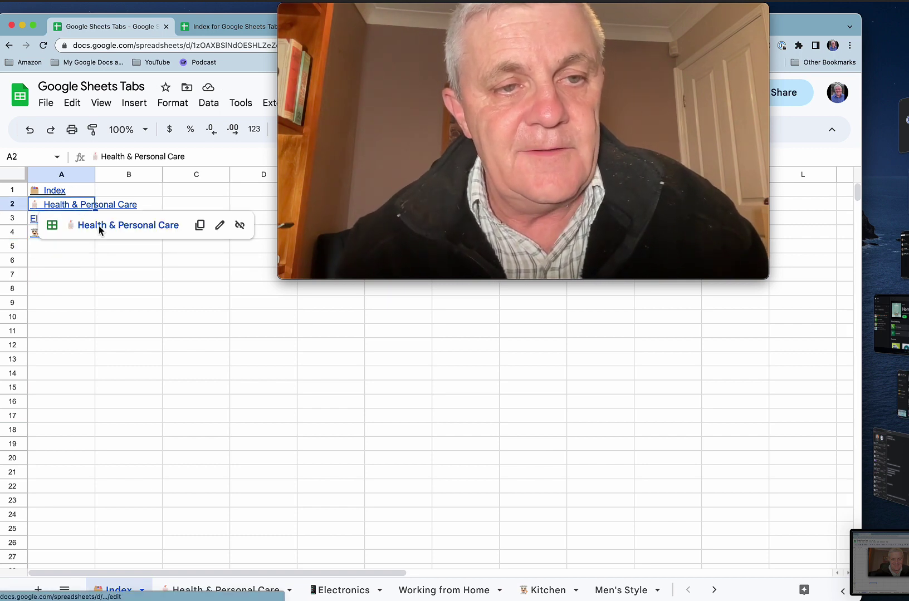
pyautogui.click(98, 226)
pyautogui.moveTo(60, 192)
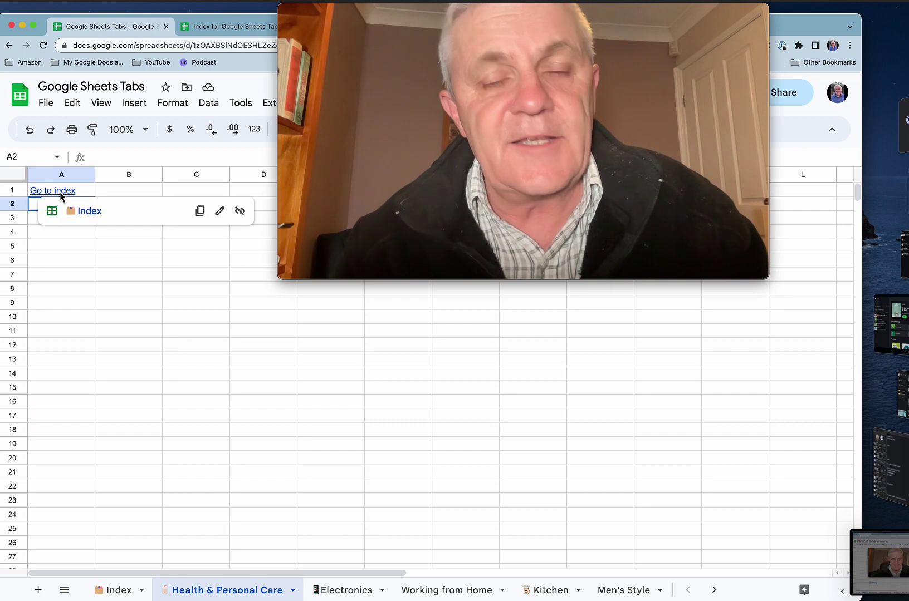
pyautogui.click(59, 191)
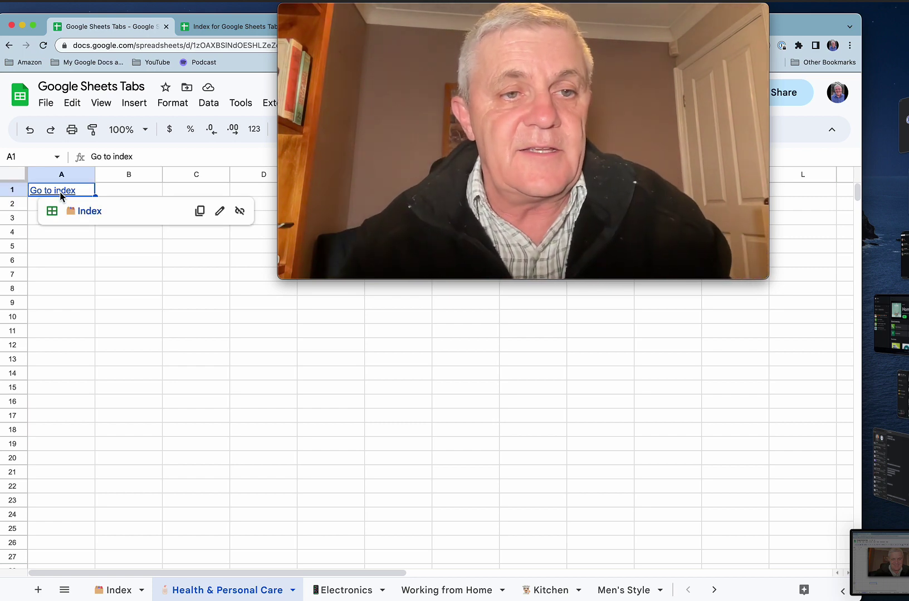
pyautogui.click(90, 212)
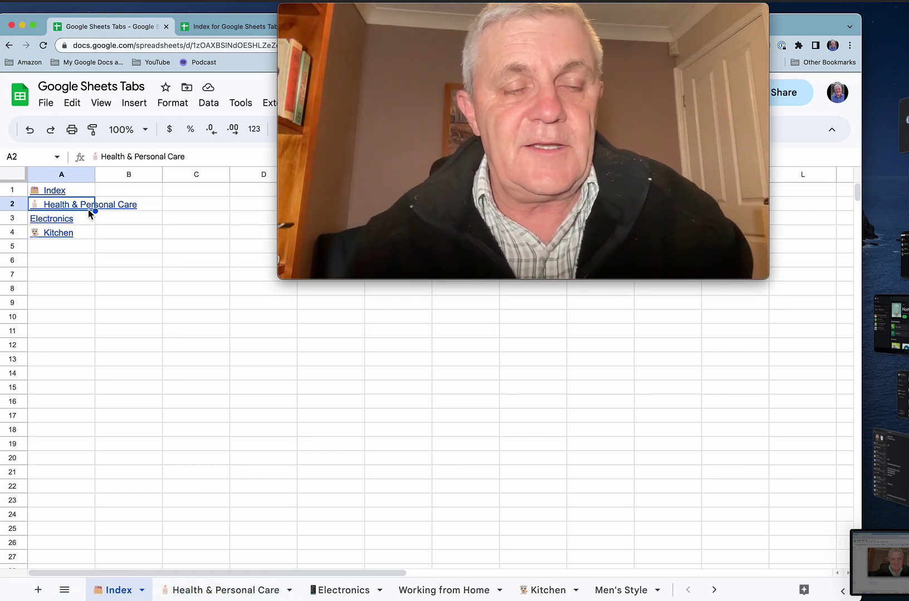
pyautogui.click(219, 32)
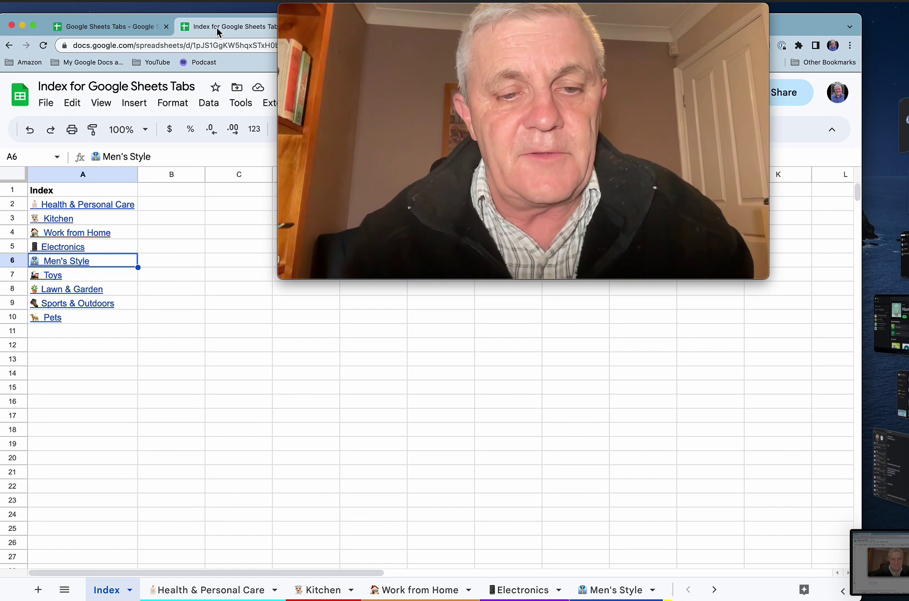
pyautogui.click(124, 30)
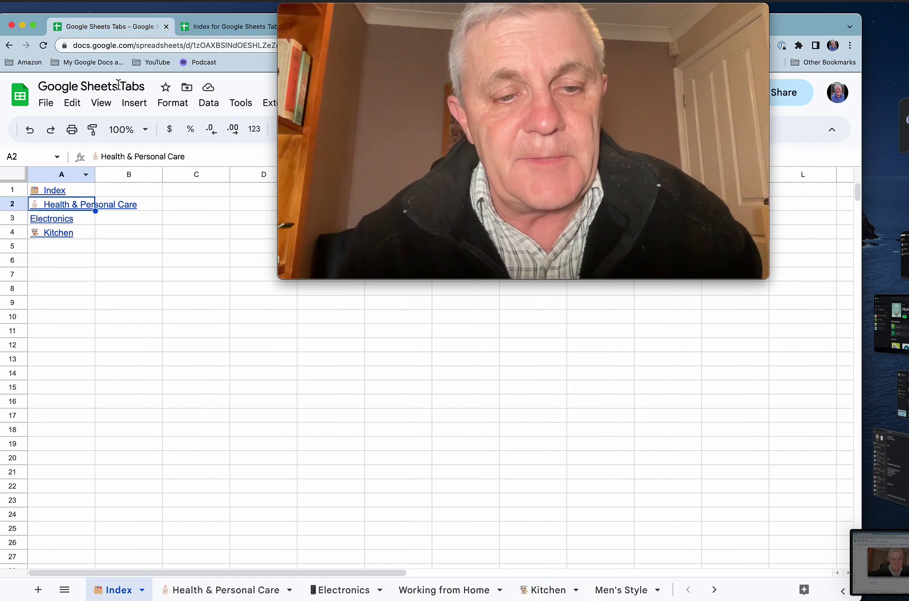
# Colour the tabs: Health & Personal Care red, Electronics purple, Working from Home green.
pyautogui.rightClick(236, 597)
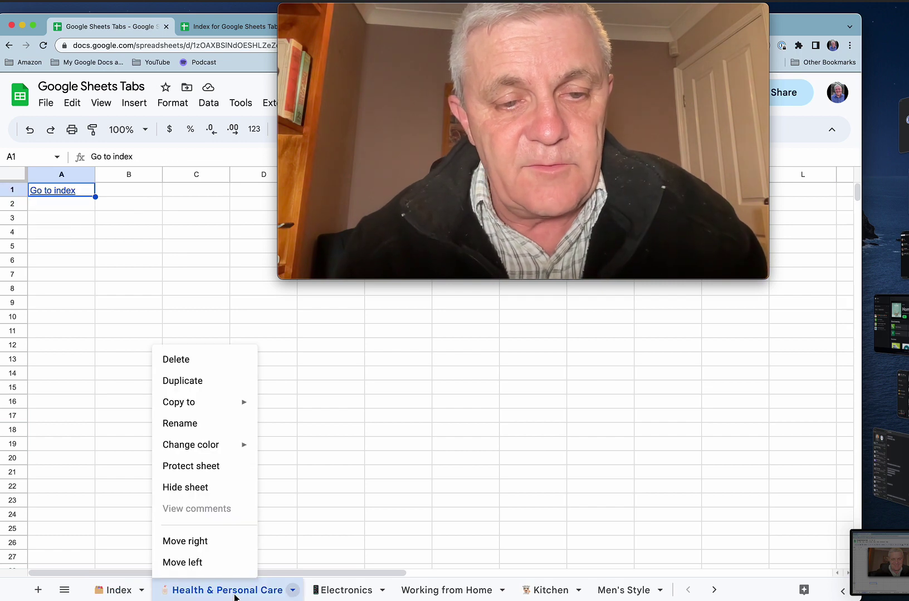
pyautogui.moveTo(229, 449)
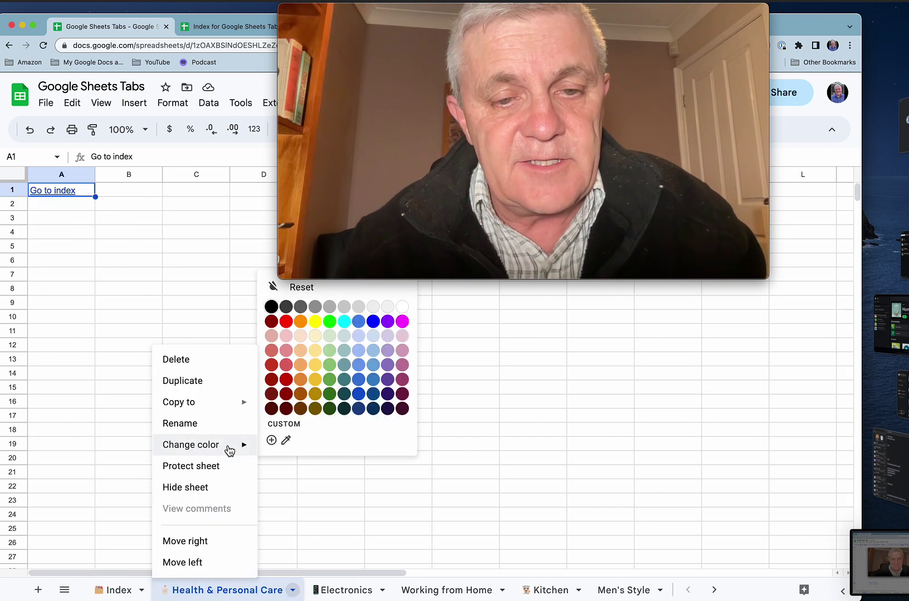
pyautogui.click(289, 324)
pyautogui.rightClick(346, 595)
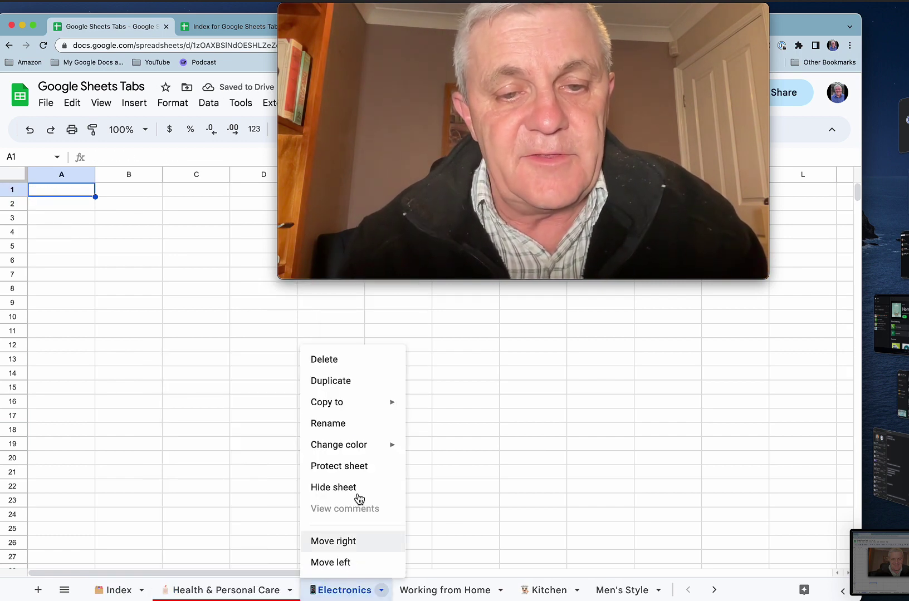
pyautogui.moveTo(372, 448)
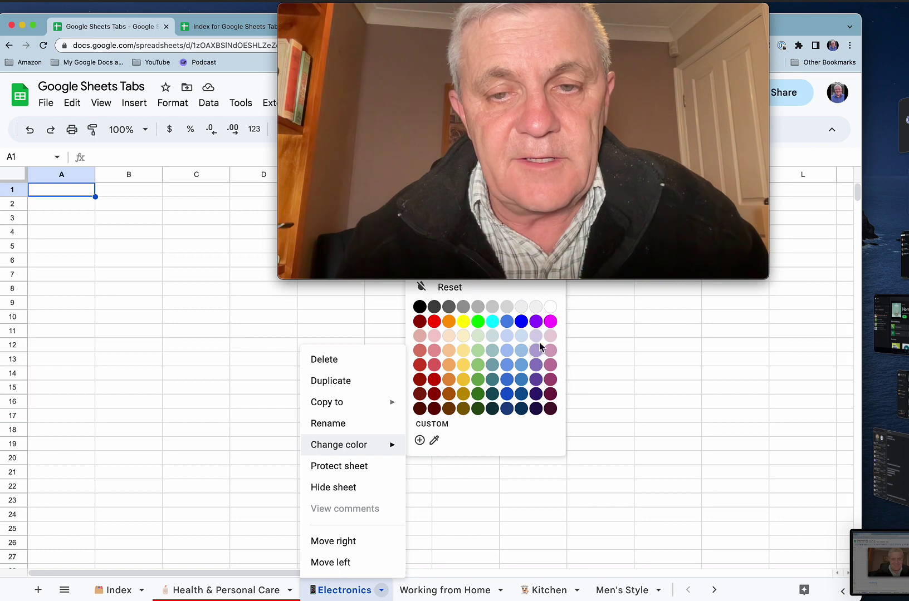
pyautogui.click(538, 323)
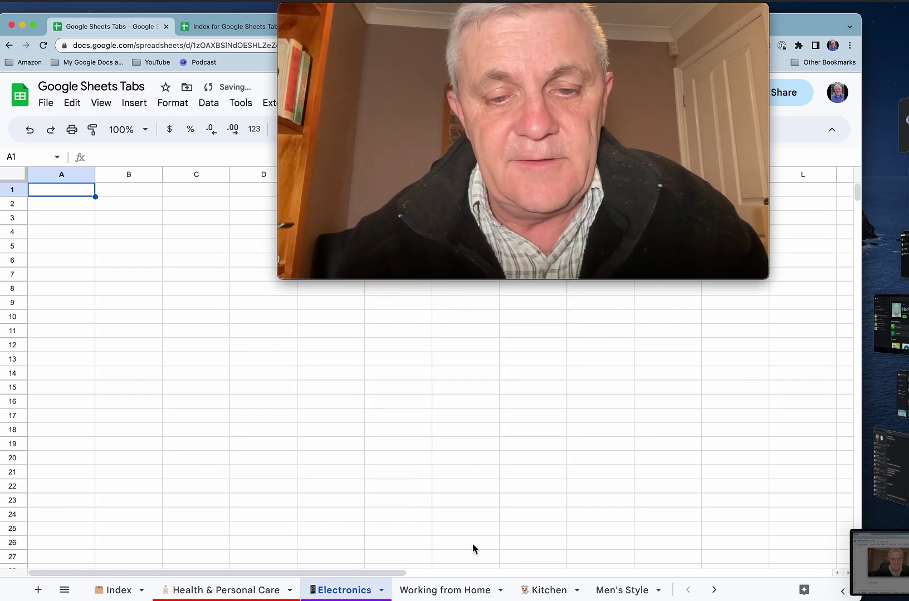
pyautogui.rightClick(446, 594)
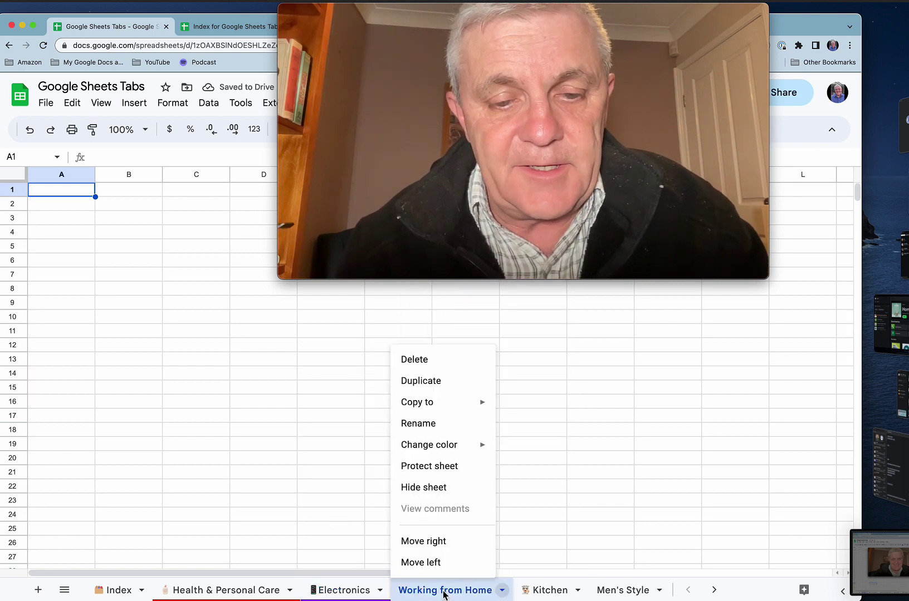
pyautogui.moveTo(452, 444)
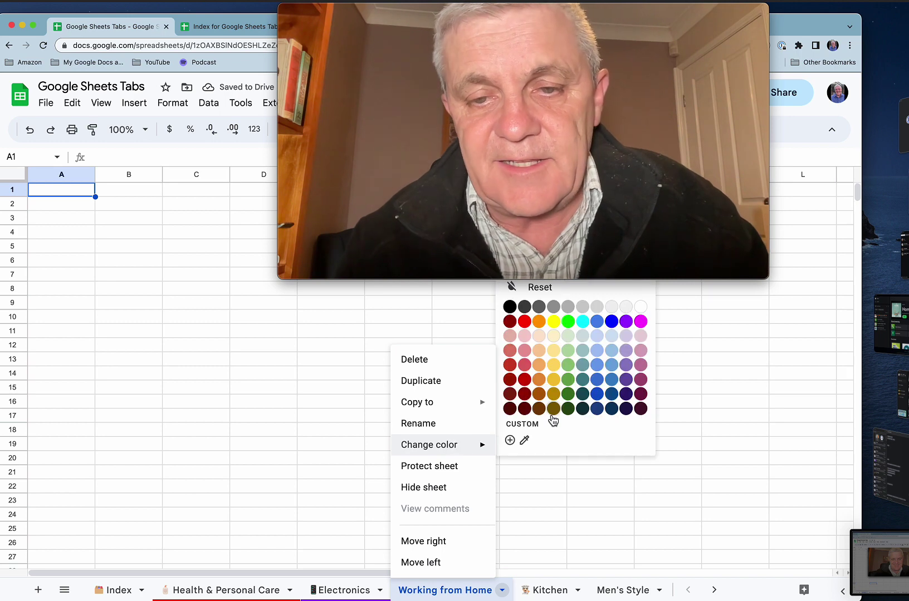
pyautogui.click(568, 322)
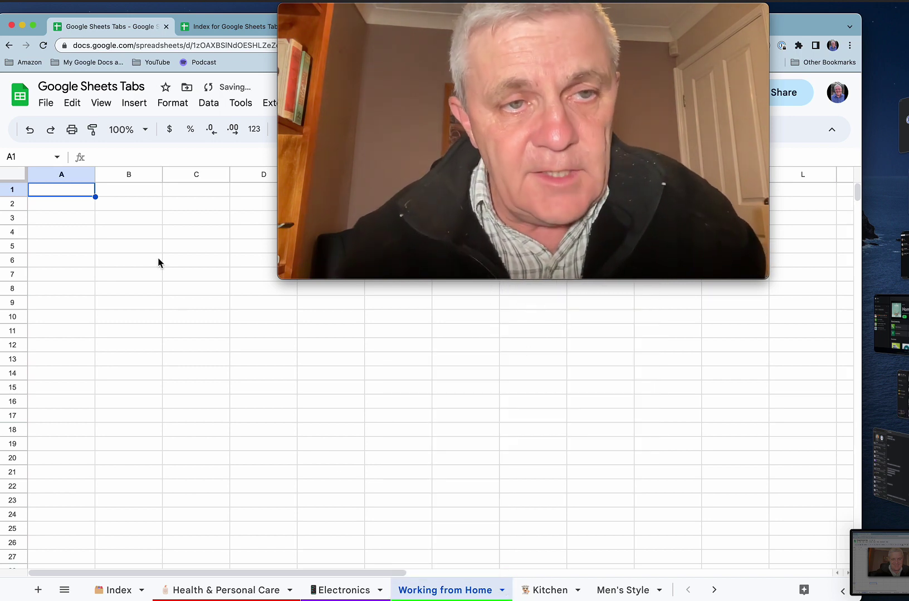
pyautogui.click(108, 113)
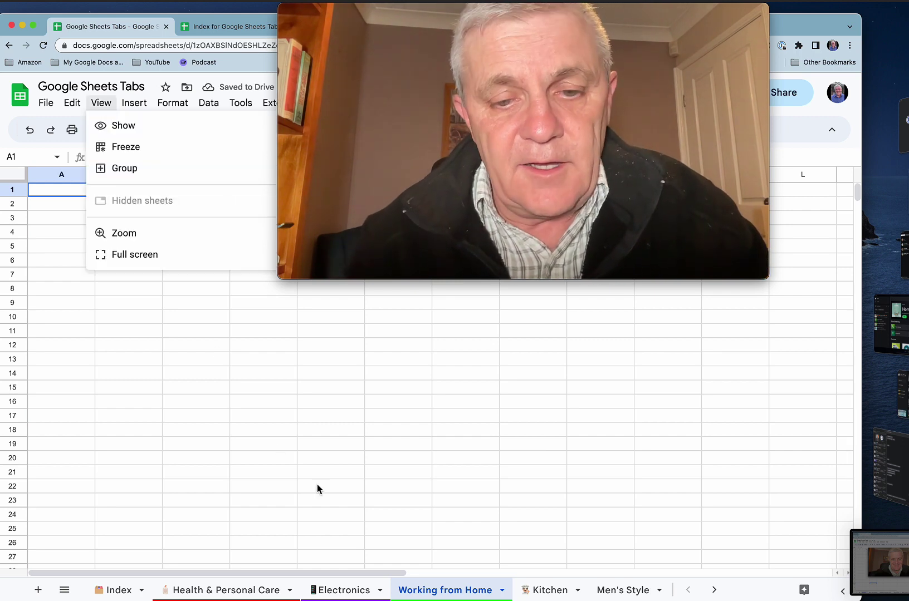
# Hide the Working from Home, Electronics and Lawn & Garden sheet tabs.
pyautogui.rightClick(462, 590)
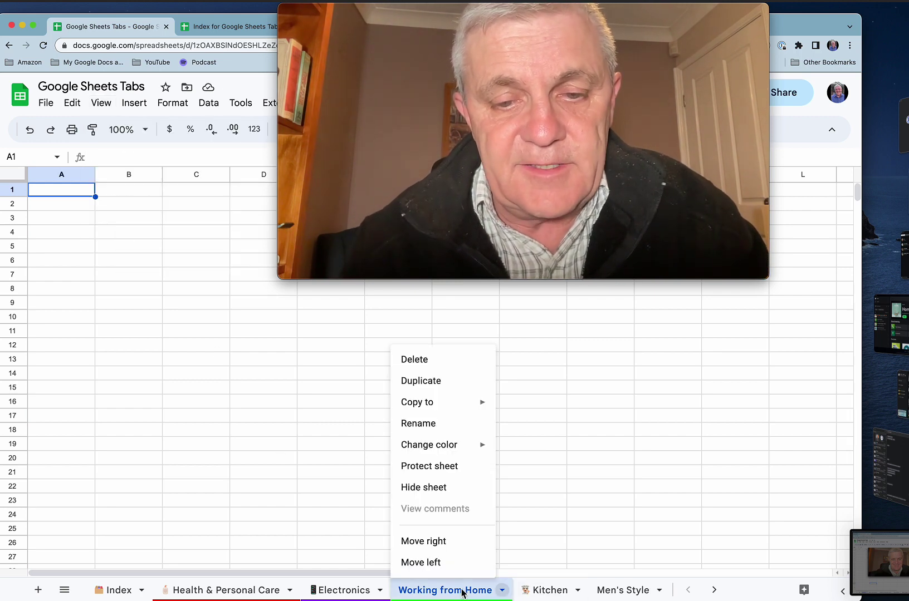
pyautogui.click(436, 488)
pyautogui.click(381, 590)
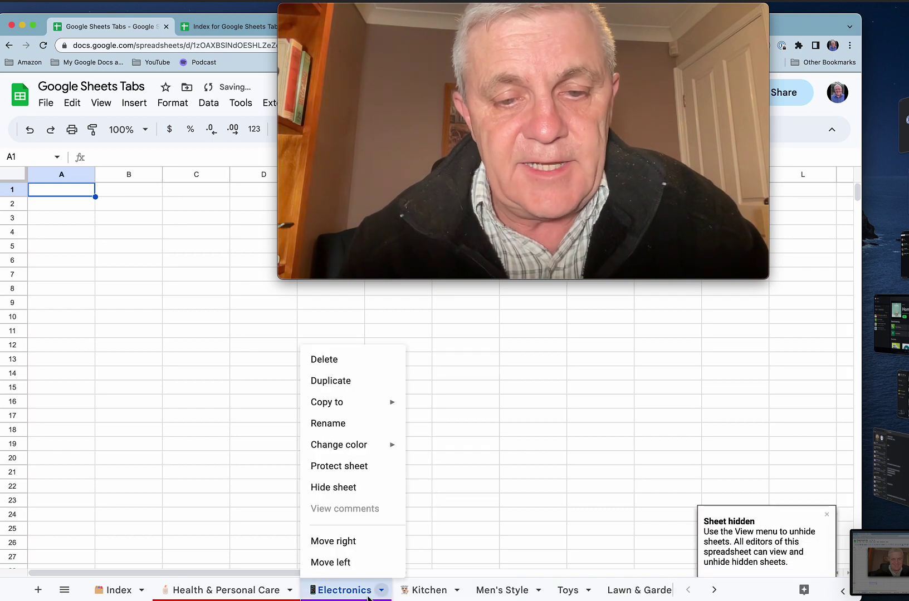
pyautogui.click(343, 488)
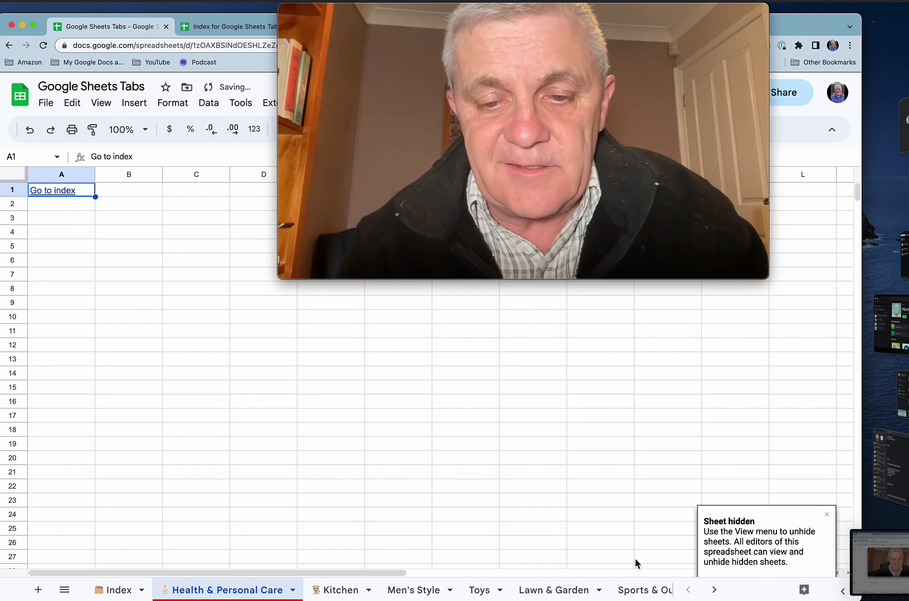
pyautogui.rightClick(558, 596)
pyautogui.click(561, 491)
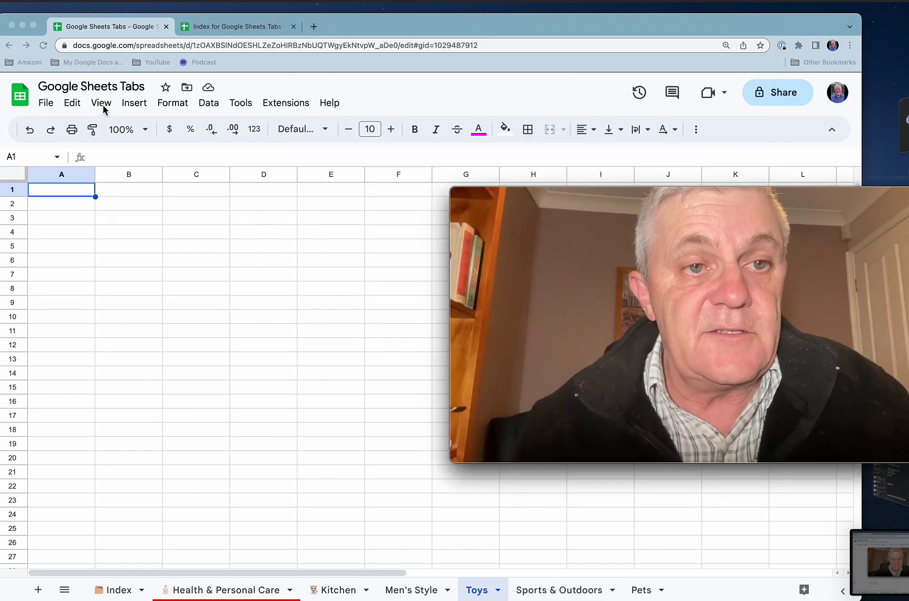
# Show the Lawn & Garden sheet again via View > Hidden sheets.
pyautogui.click(108, 104)
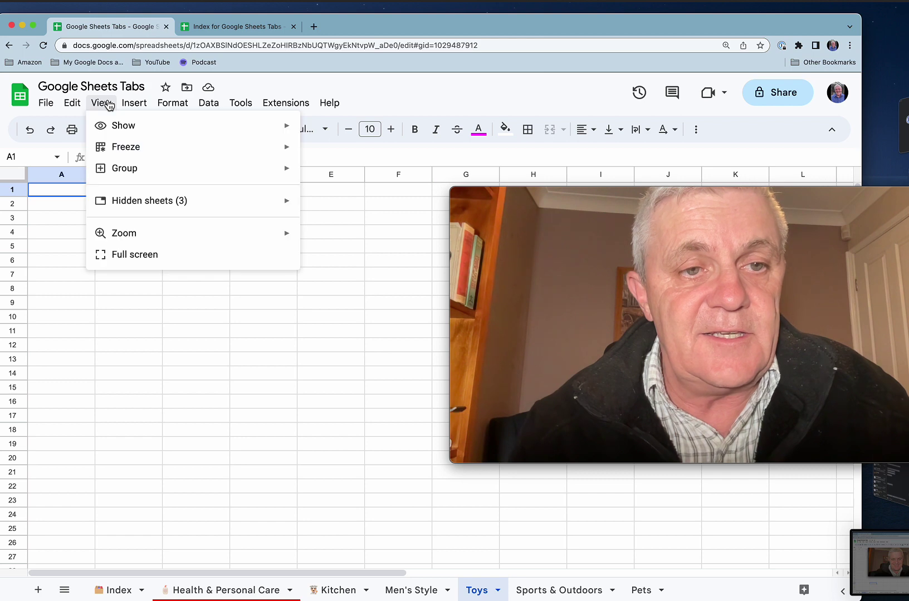
pyautogui.moveTo(172, 207)
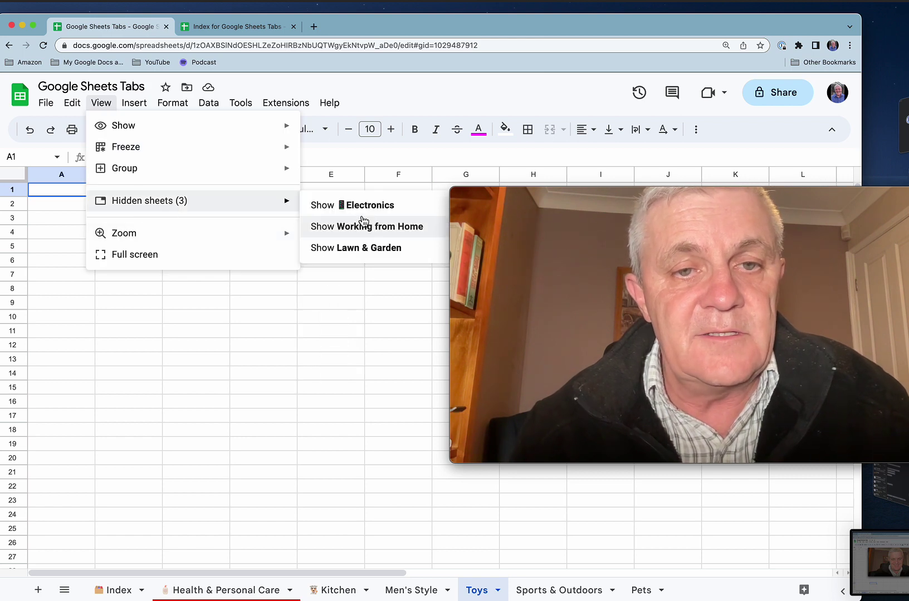
pyautogui.click(349, 248)
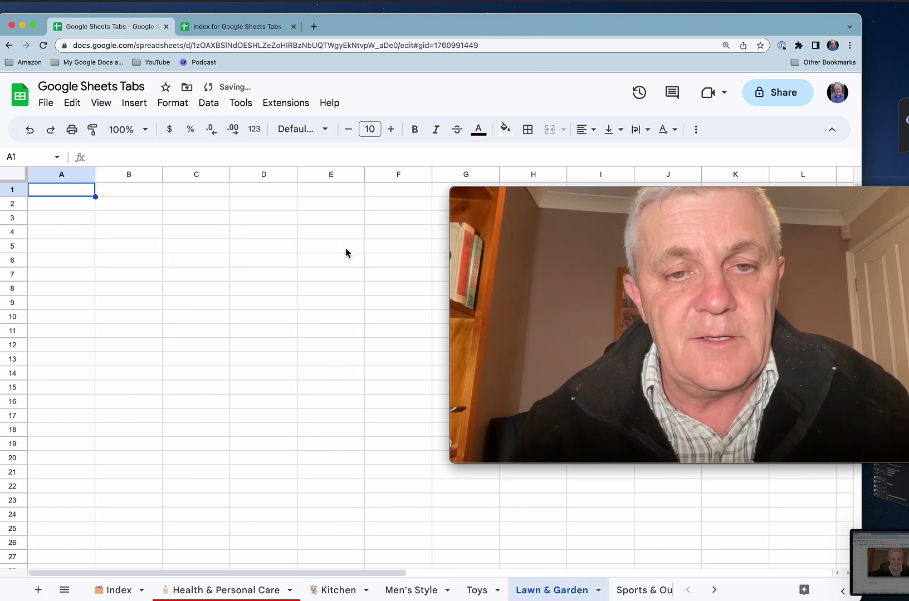